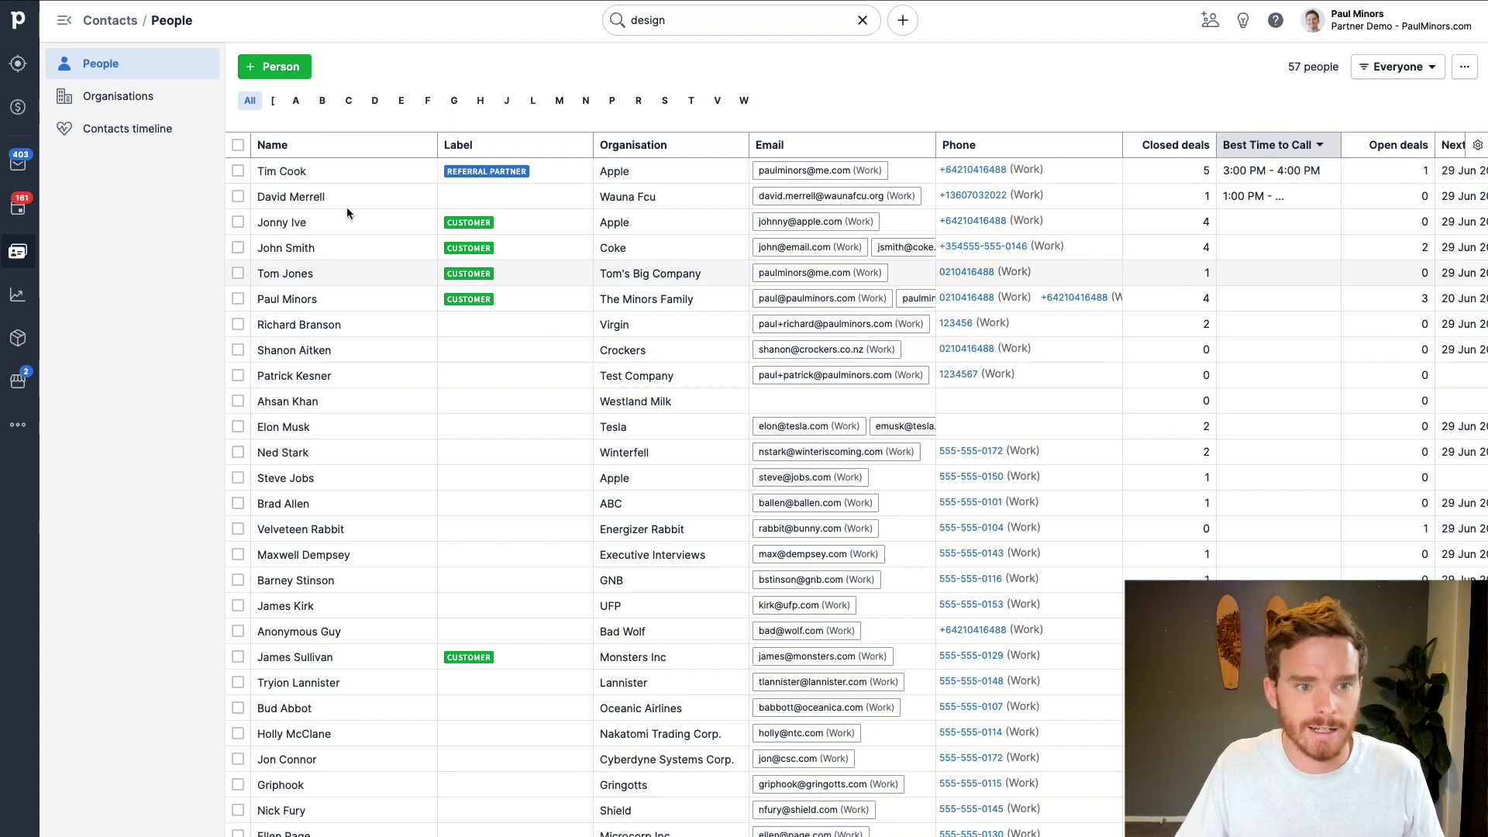
# Step: Open the contact's person detail page from the People list
pyautogui.click(302, 173)
pyautogui.scroll(5, 527, 152)
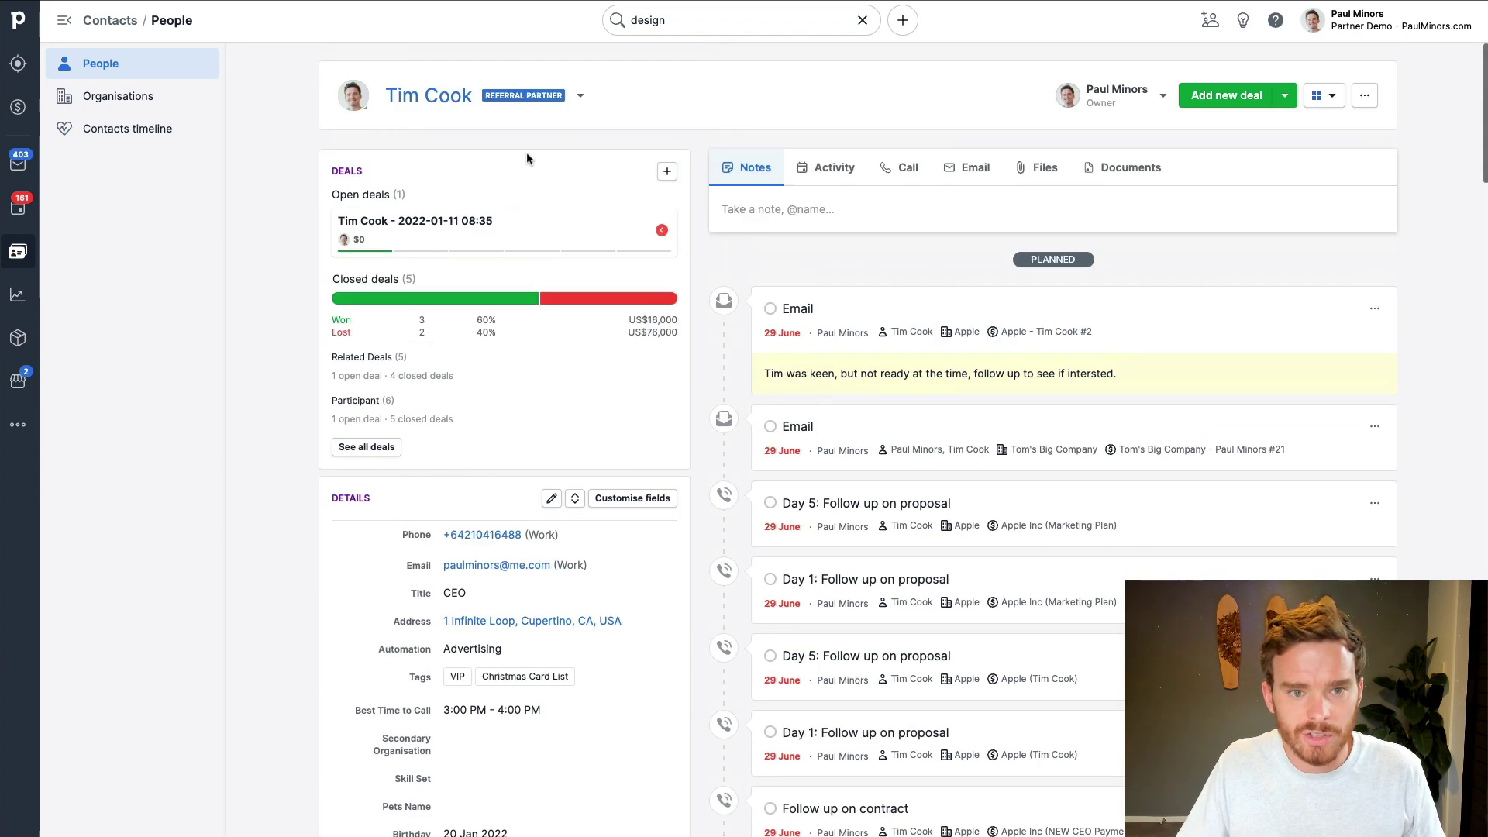
# Step: Switch the contact's label from REFERRAL PARTNER to CUSTOMER
pyautogui.click(581, 96)
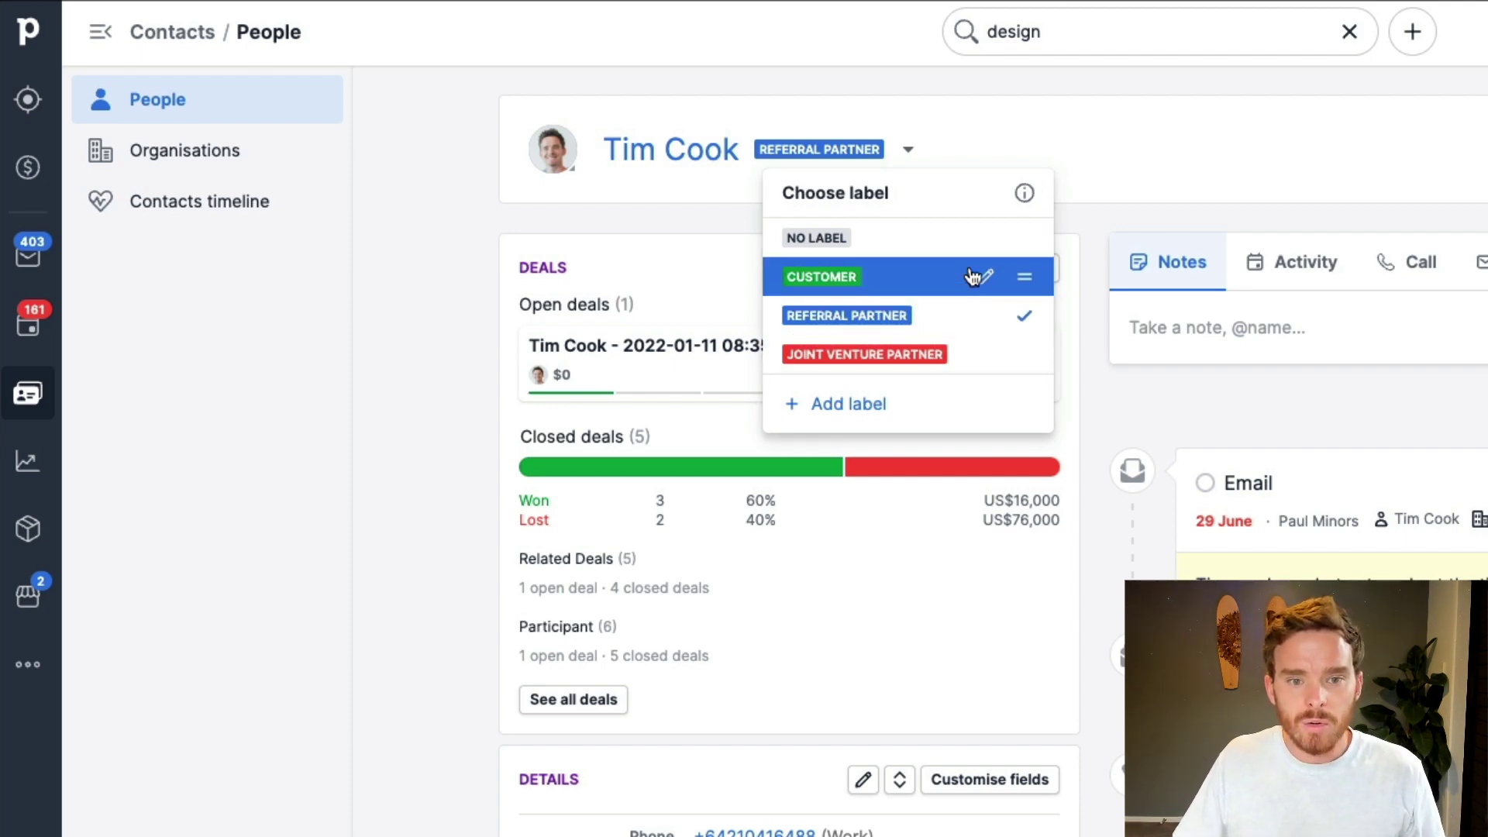
pyautogui.click(880, 404)
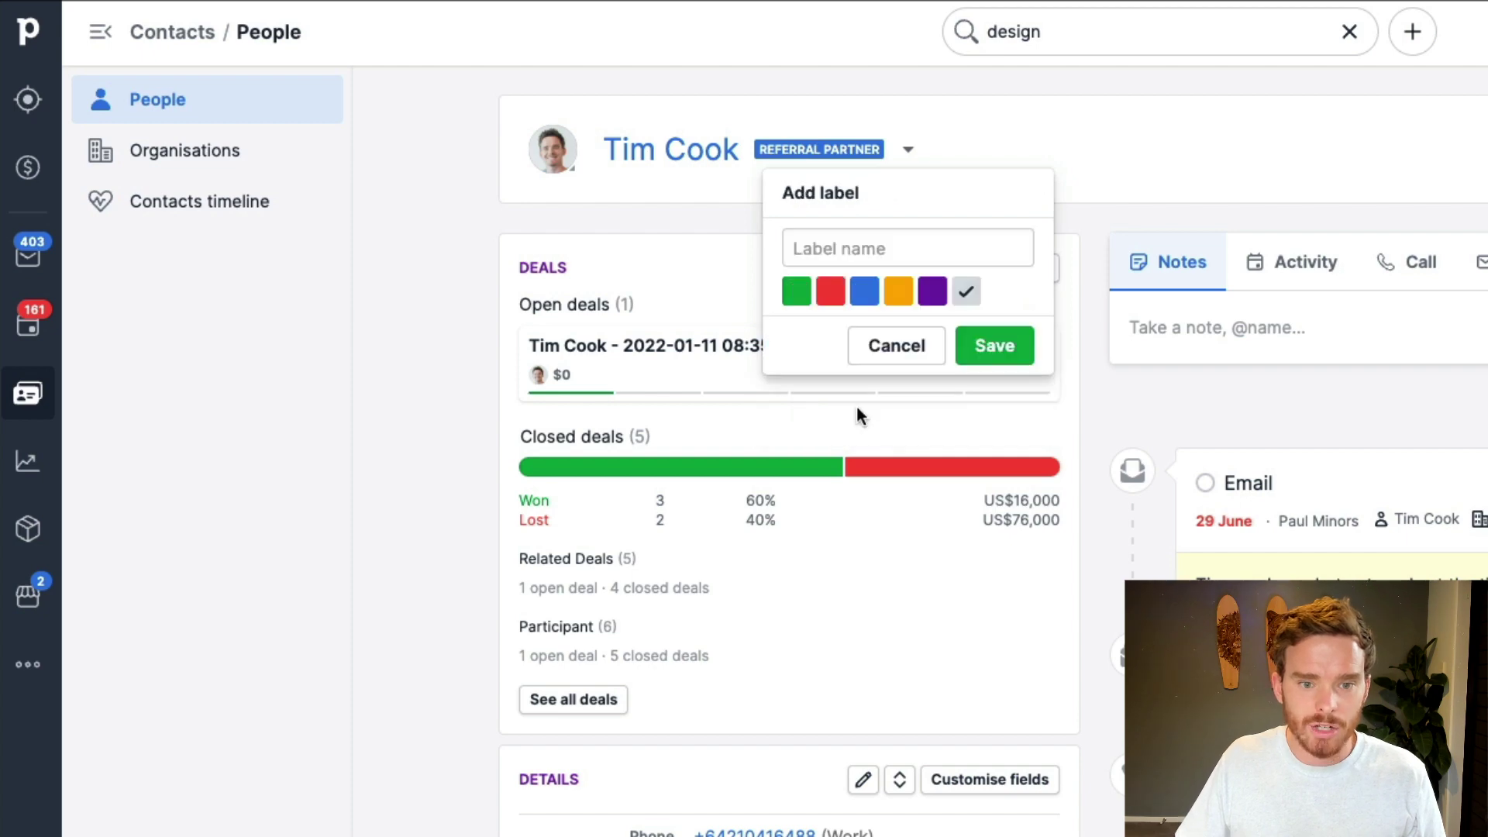
pyautogui.click(928, 350)
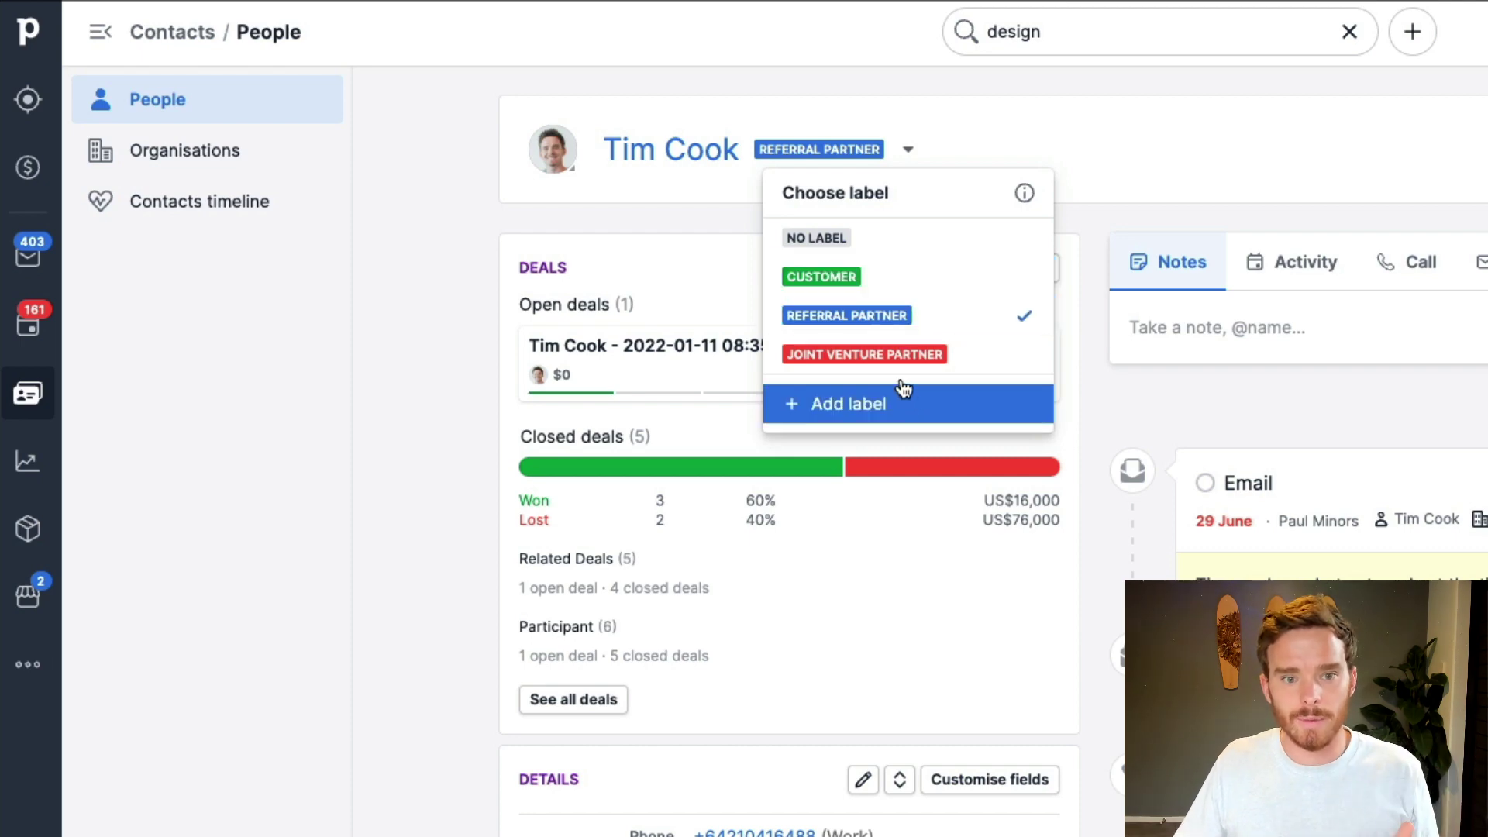
pyautogui.click(893, 277)
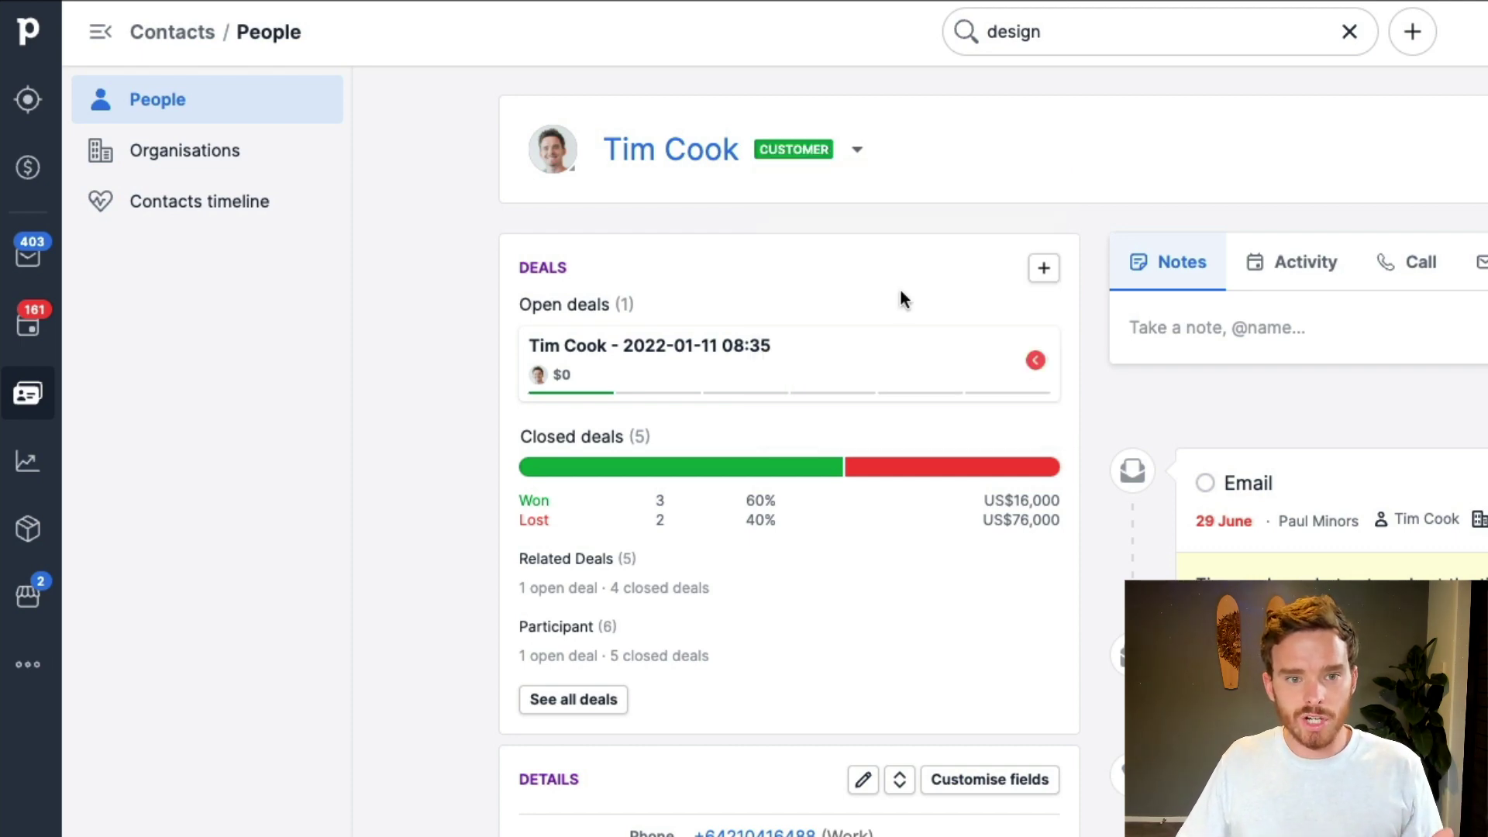
pyautogui.click(858, 153)
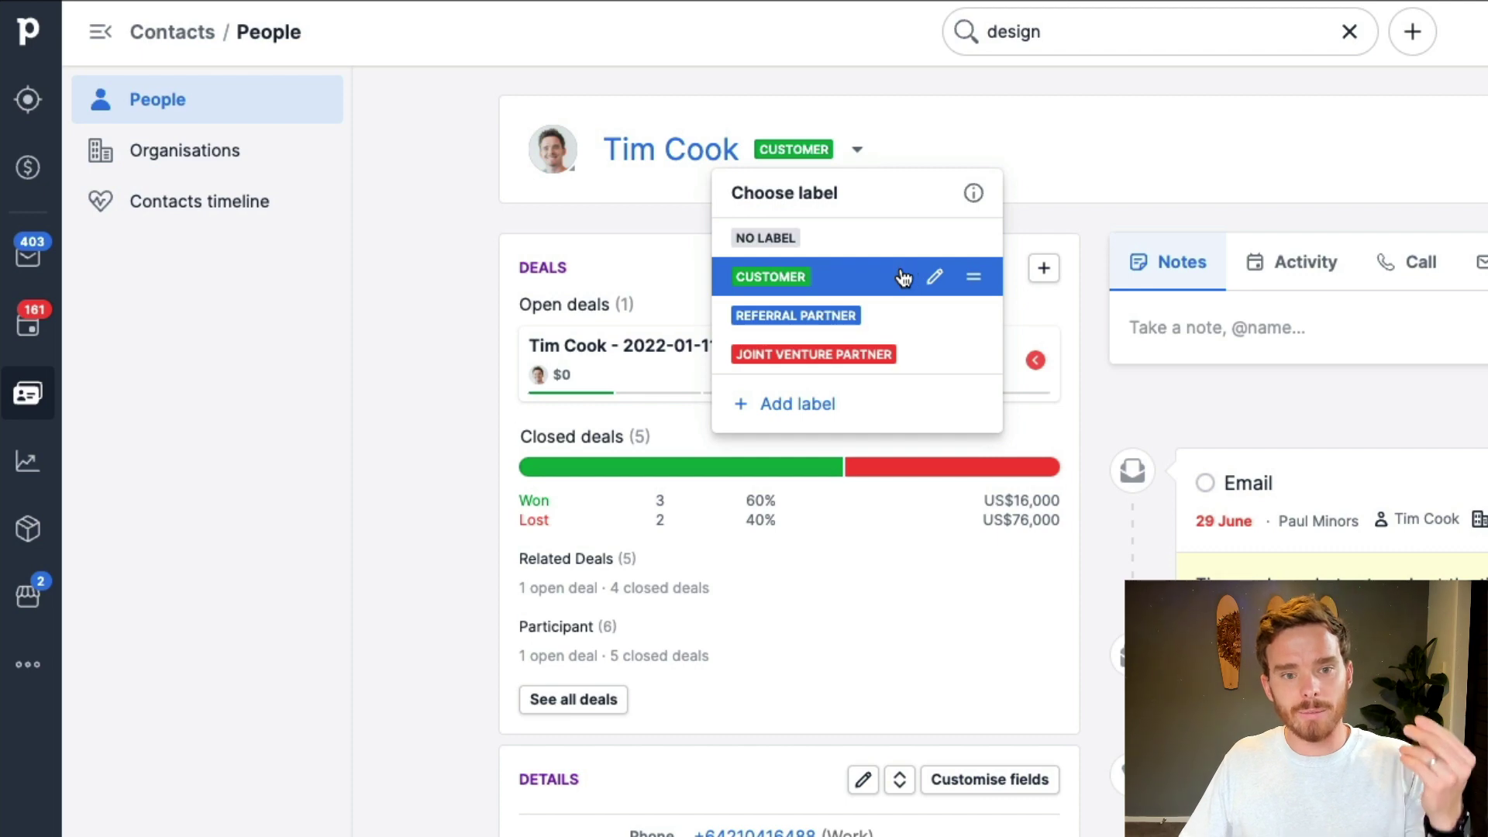
pyautogui.click(901, 315)
pyautogui.click(893, 147)
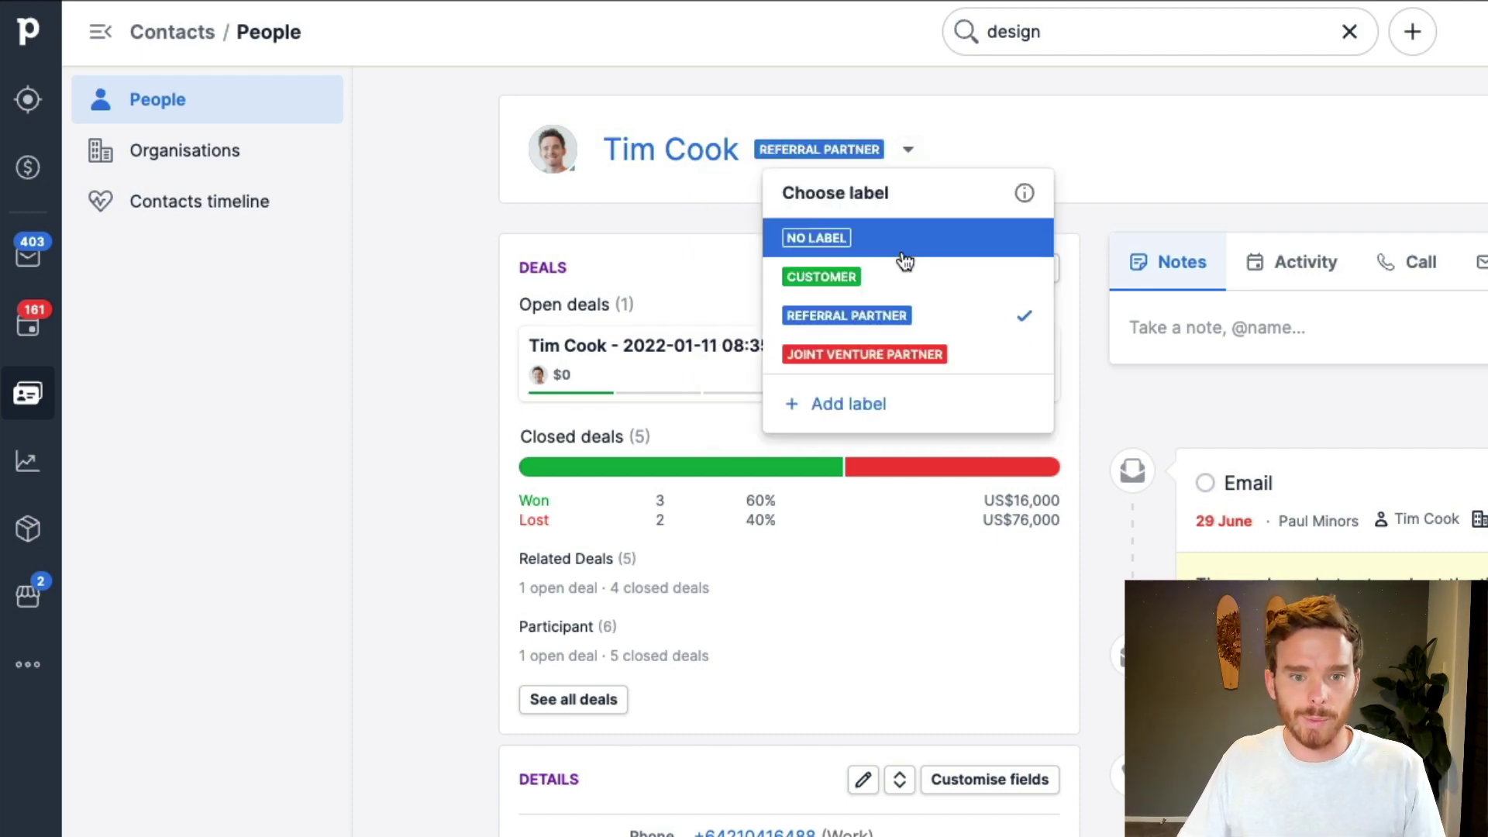
pyautogui.click(918, 282)
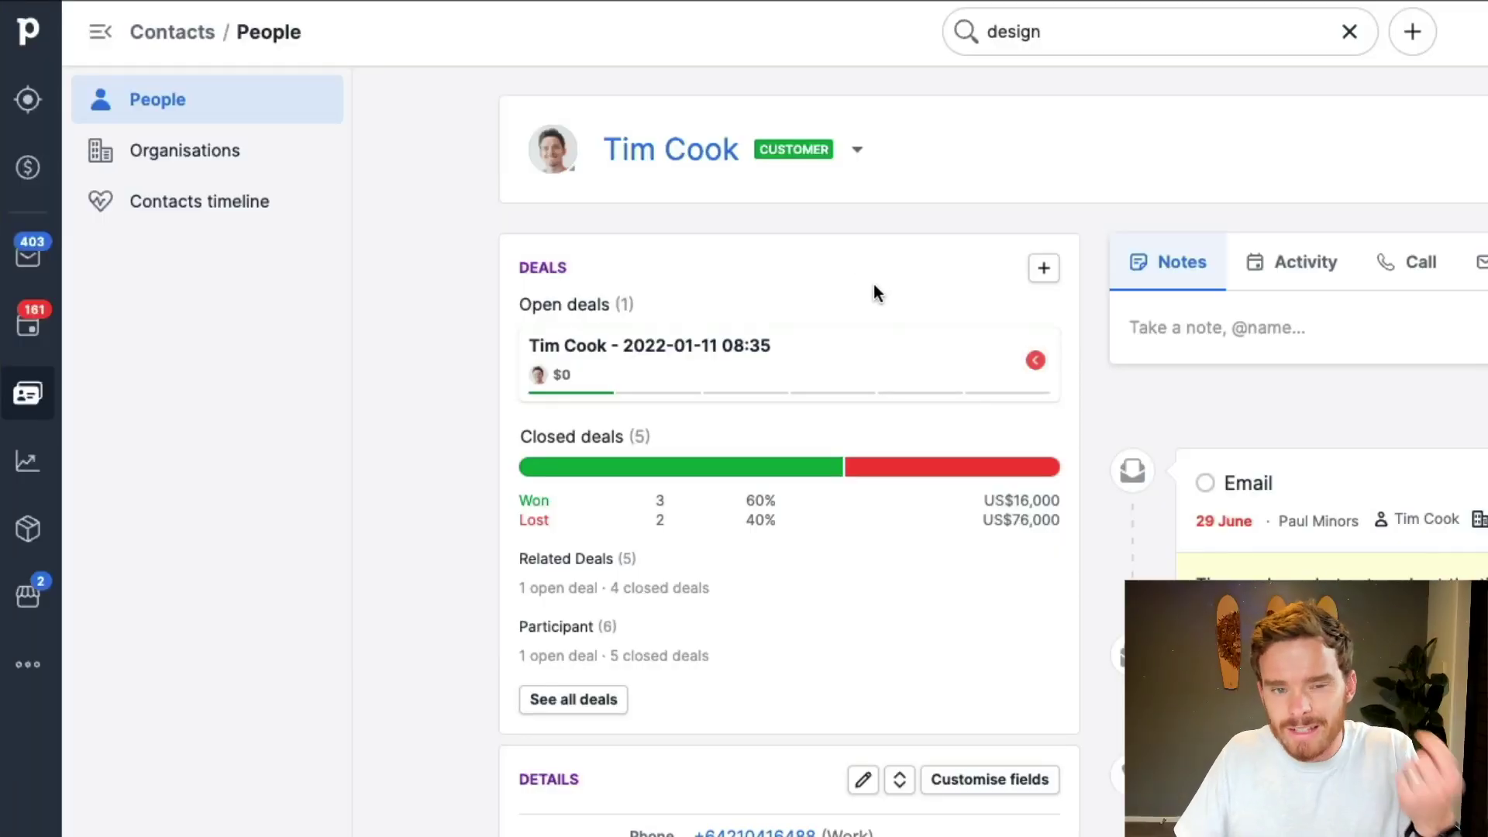
pyautogui.scroll(-8, 891, 367)
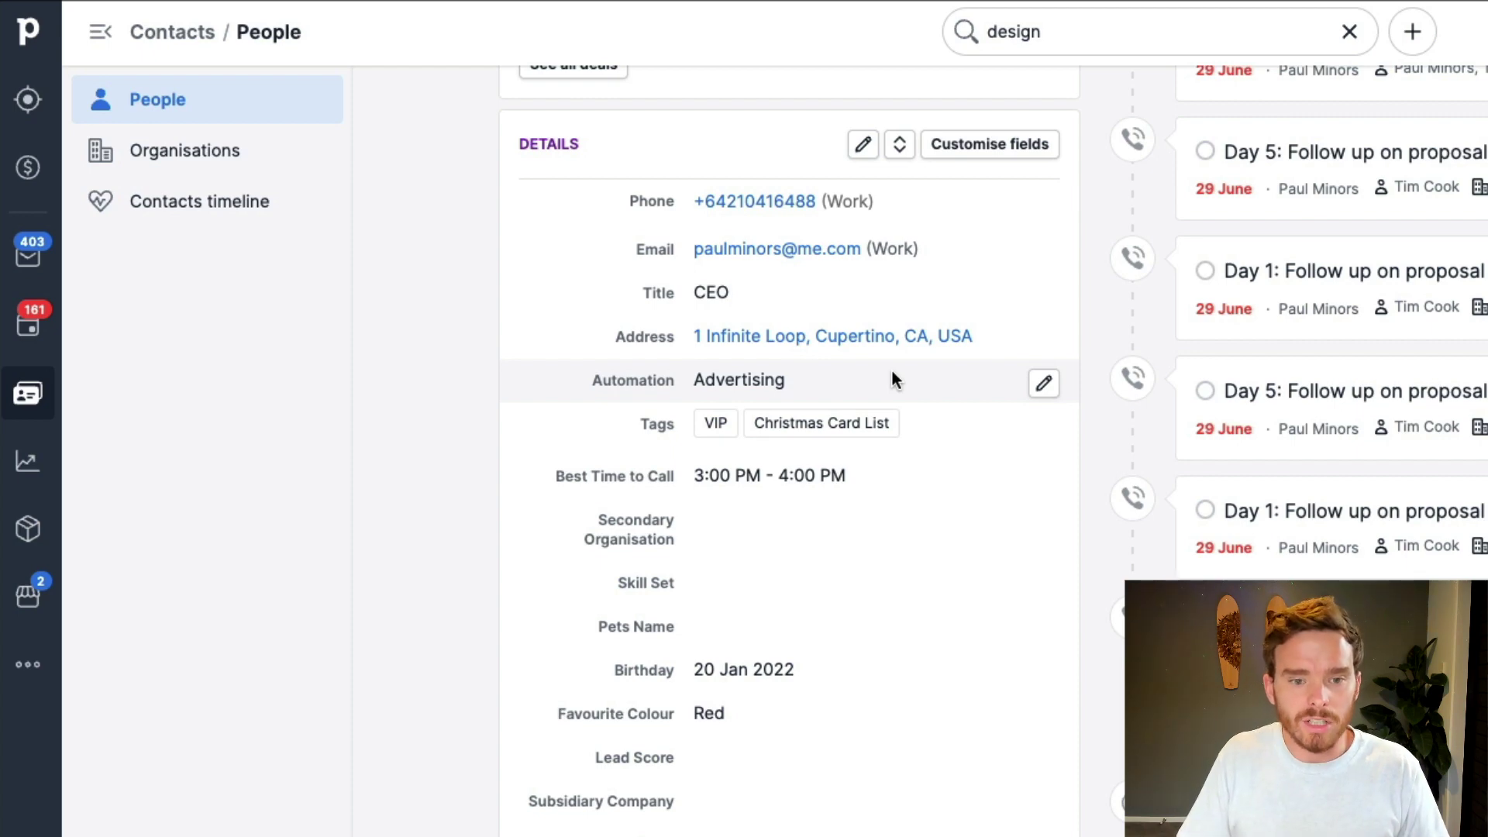
pyautogui.scroll(1, 951, 366)
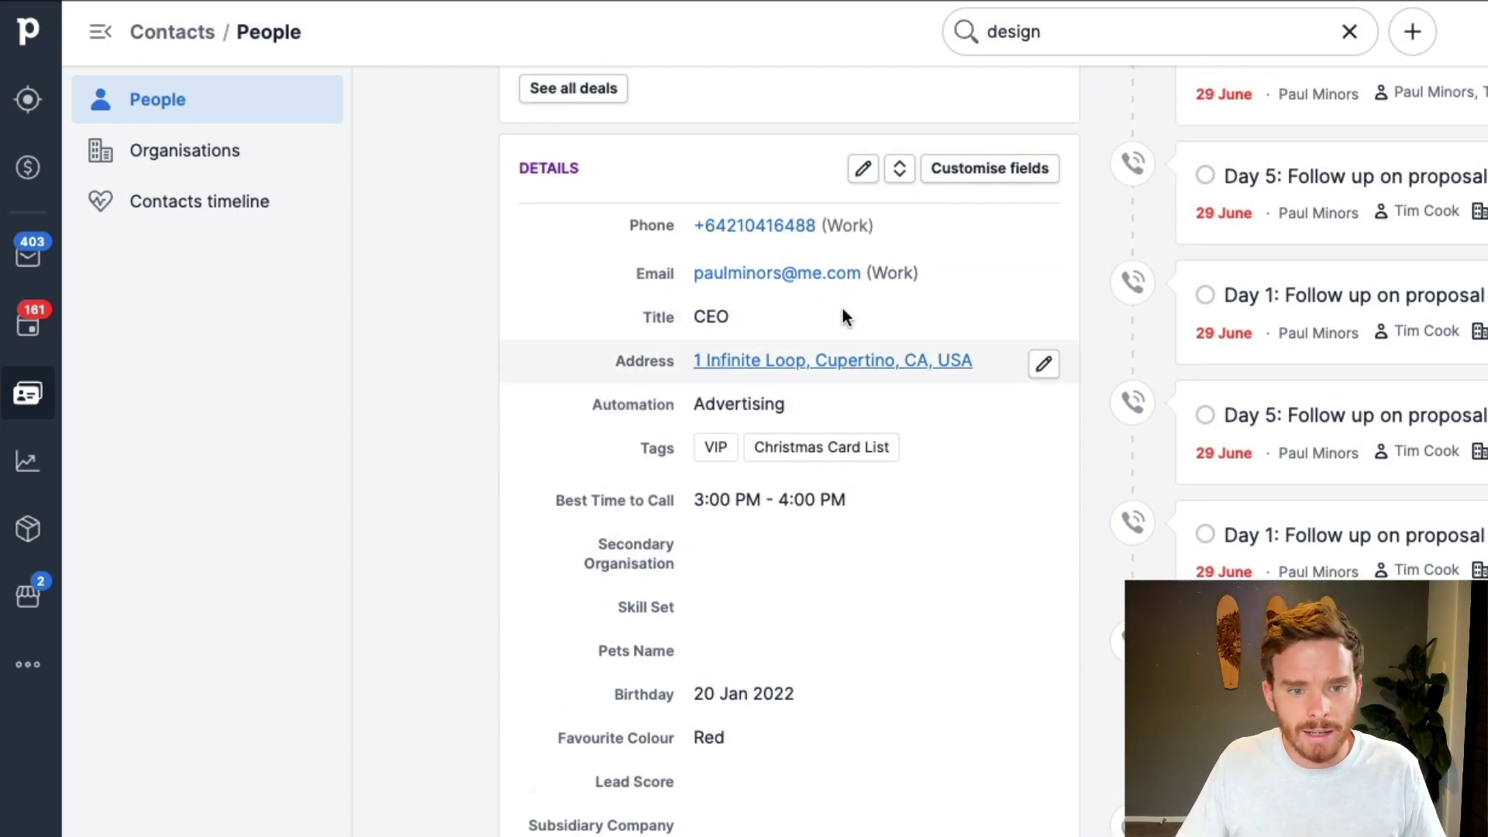
pyautogui.scroll(2, 814, 698)
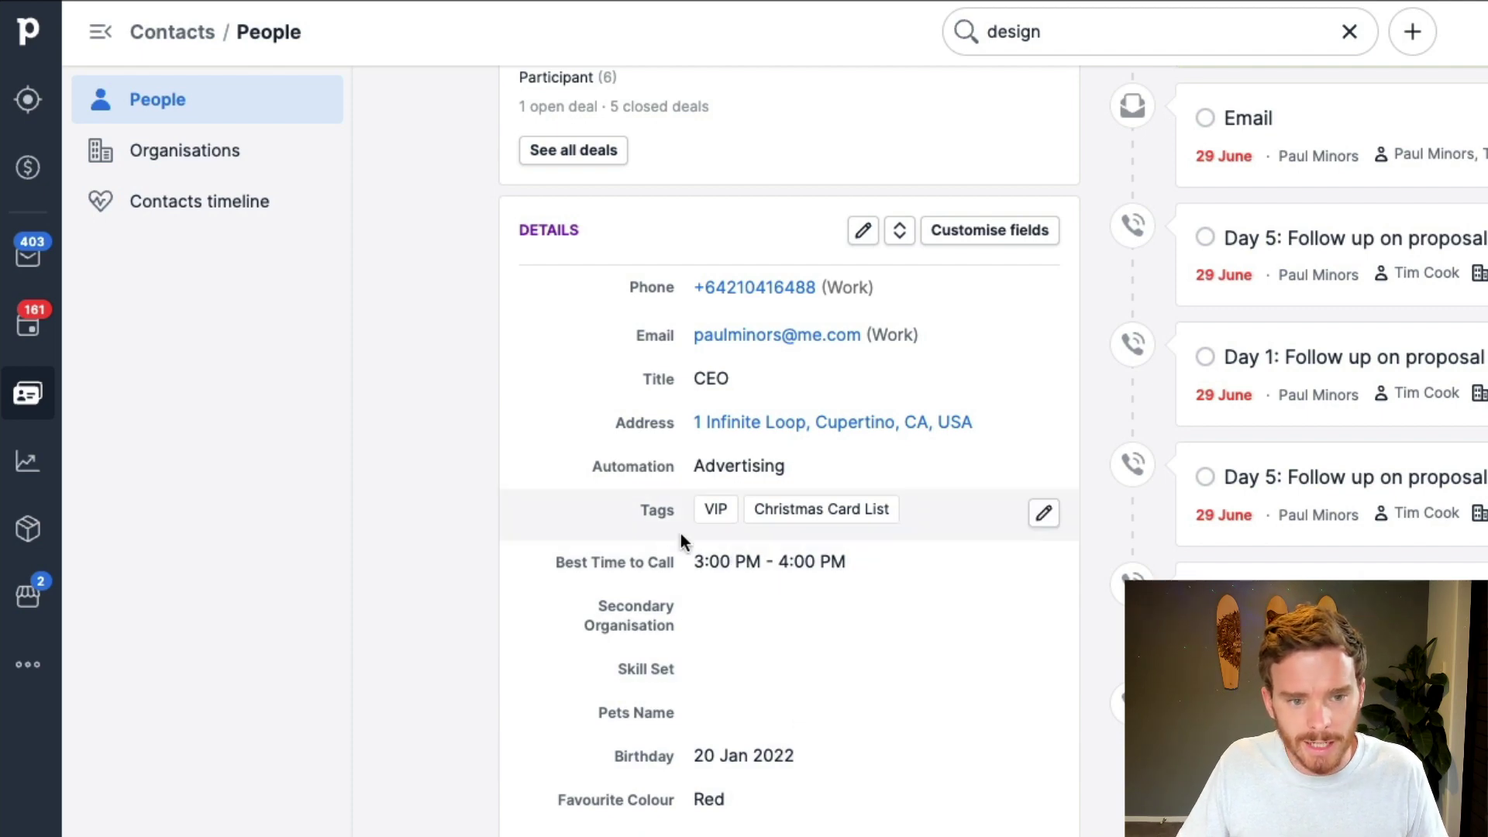
# Step: Open the contact field customisation and edit the Tags field's values
pyautogui.click(1041, 515)
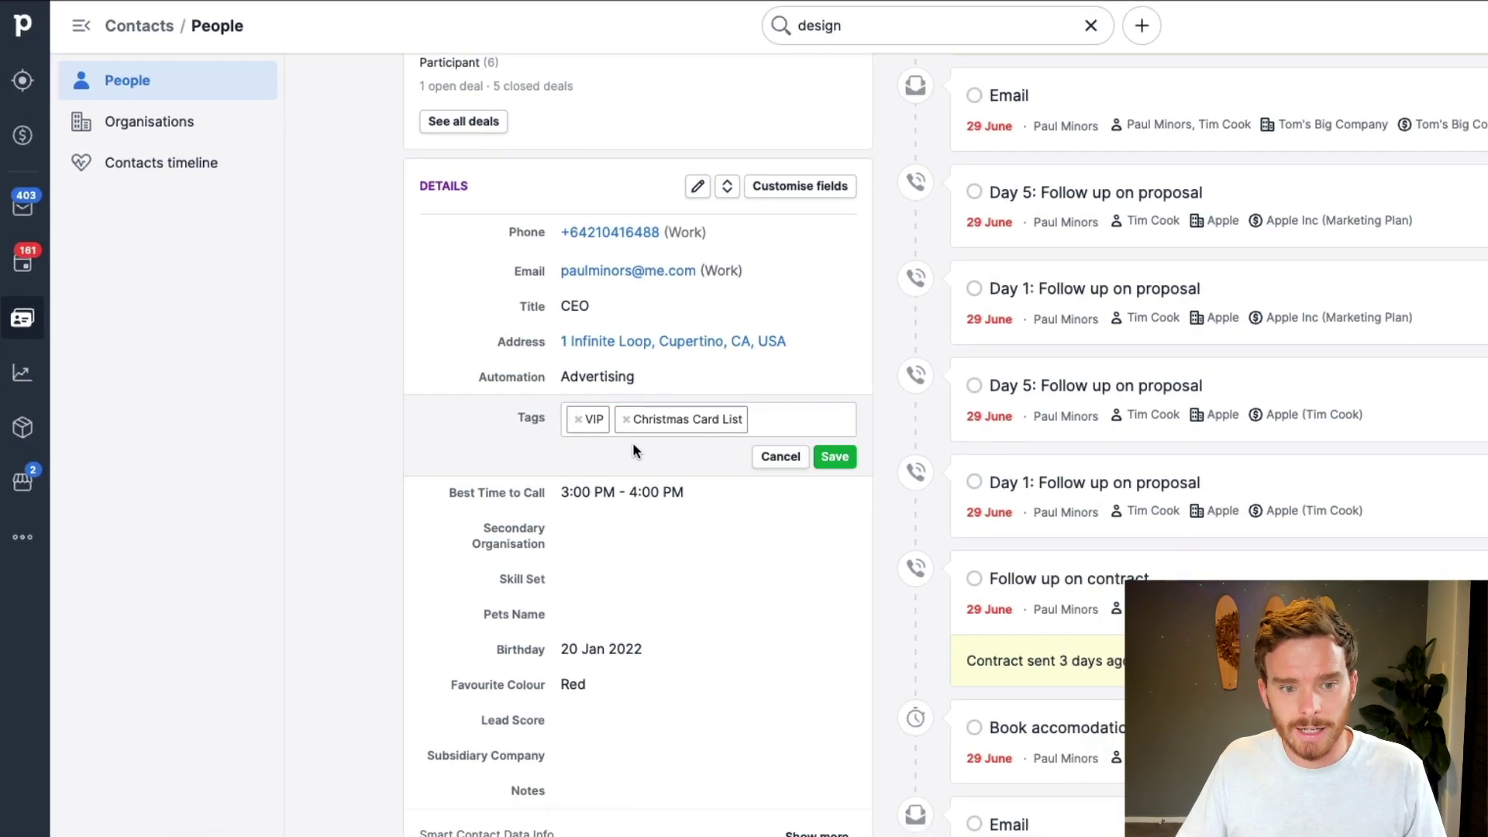
pyautogui.click(906, 218)
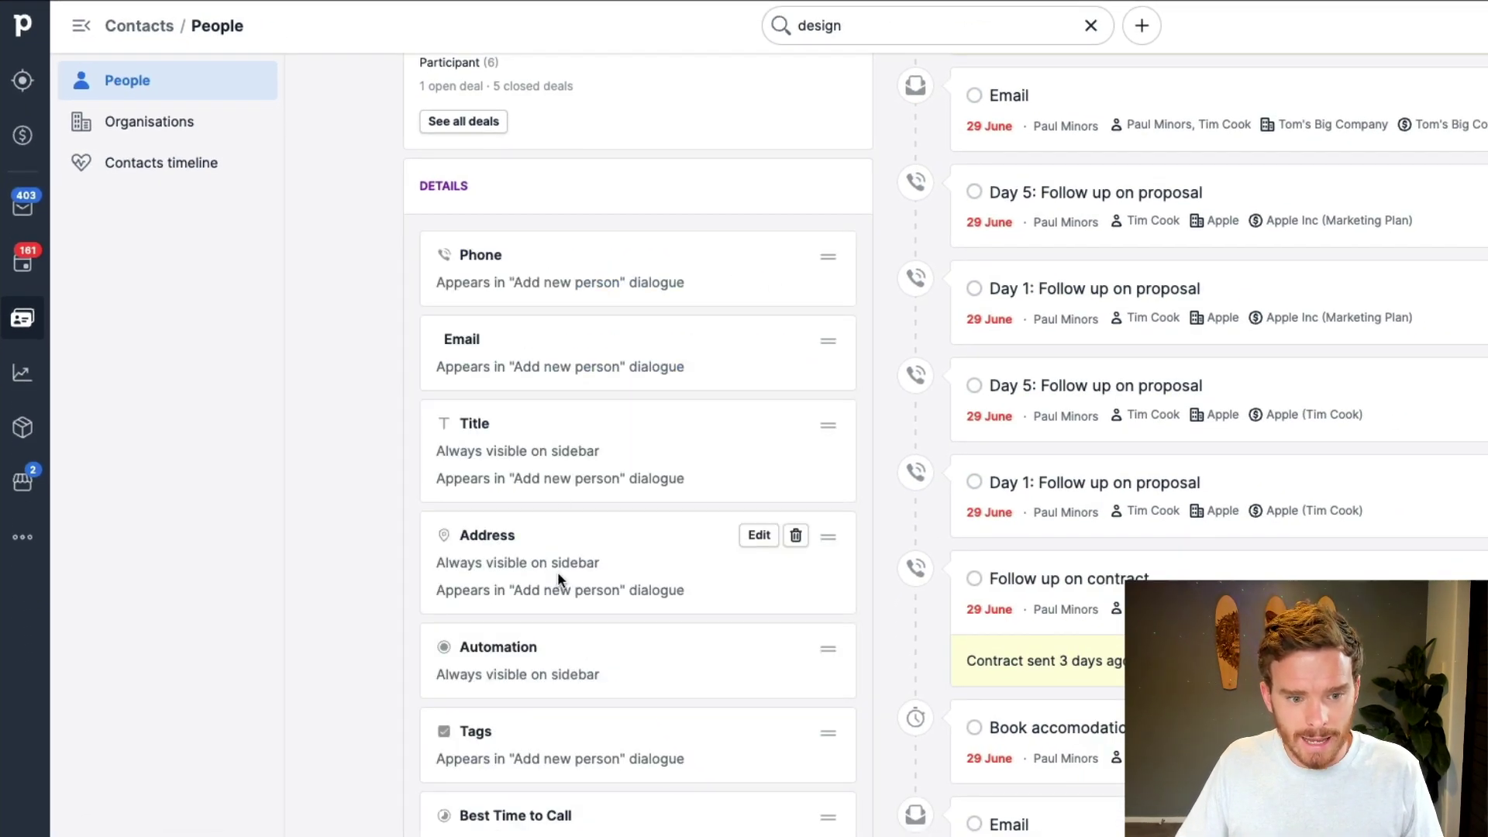
pyautogui.scroll(-2, 556, 571)
pyautogui.click(757, 558)
# Step: Add Real Estate as a new Tags value and save the field
pyautogui.scroll(-2, 564, 588)
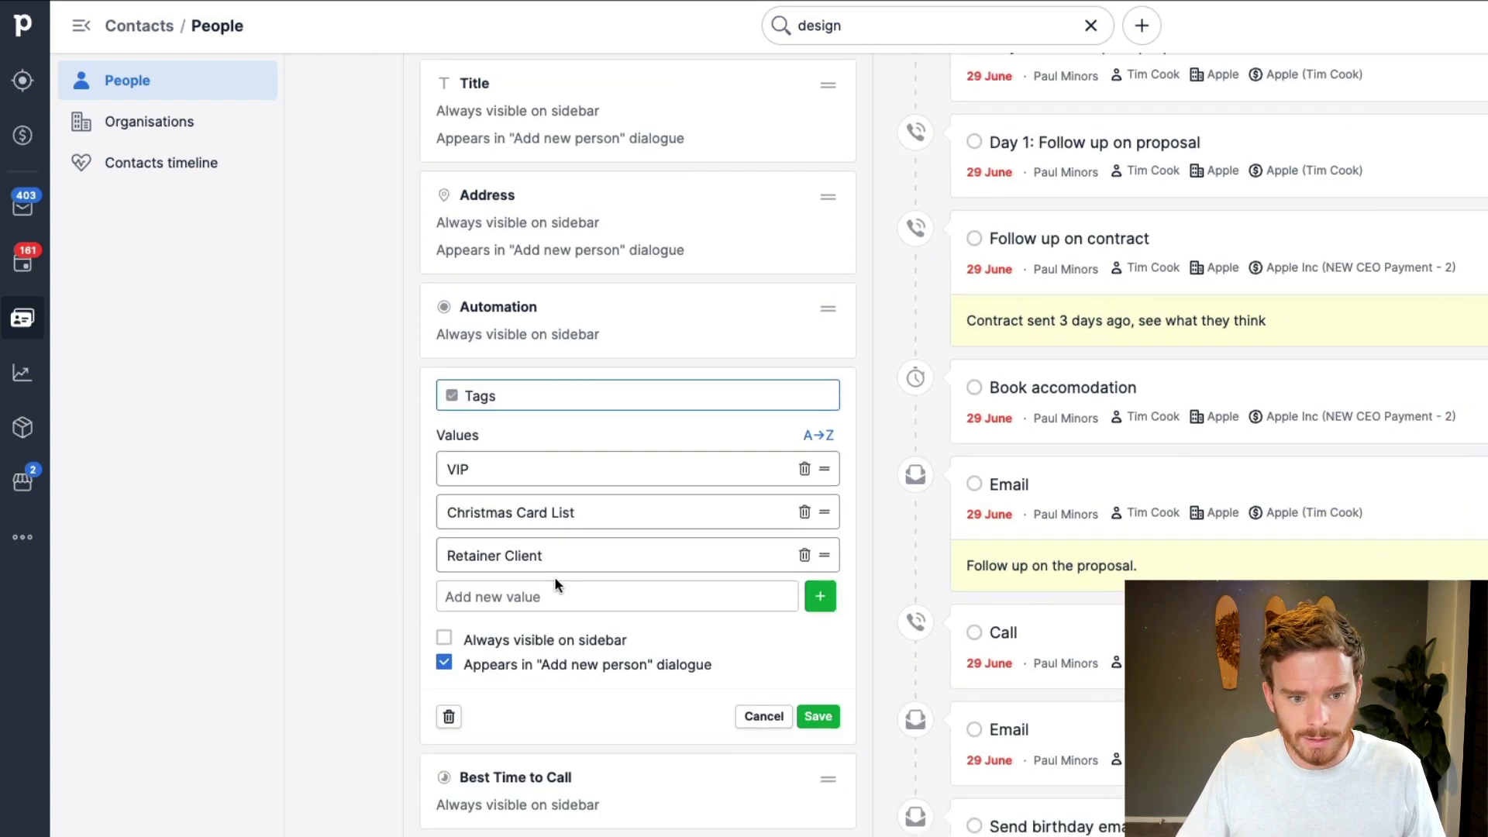
pyautogui.click(525, 611)
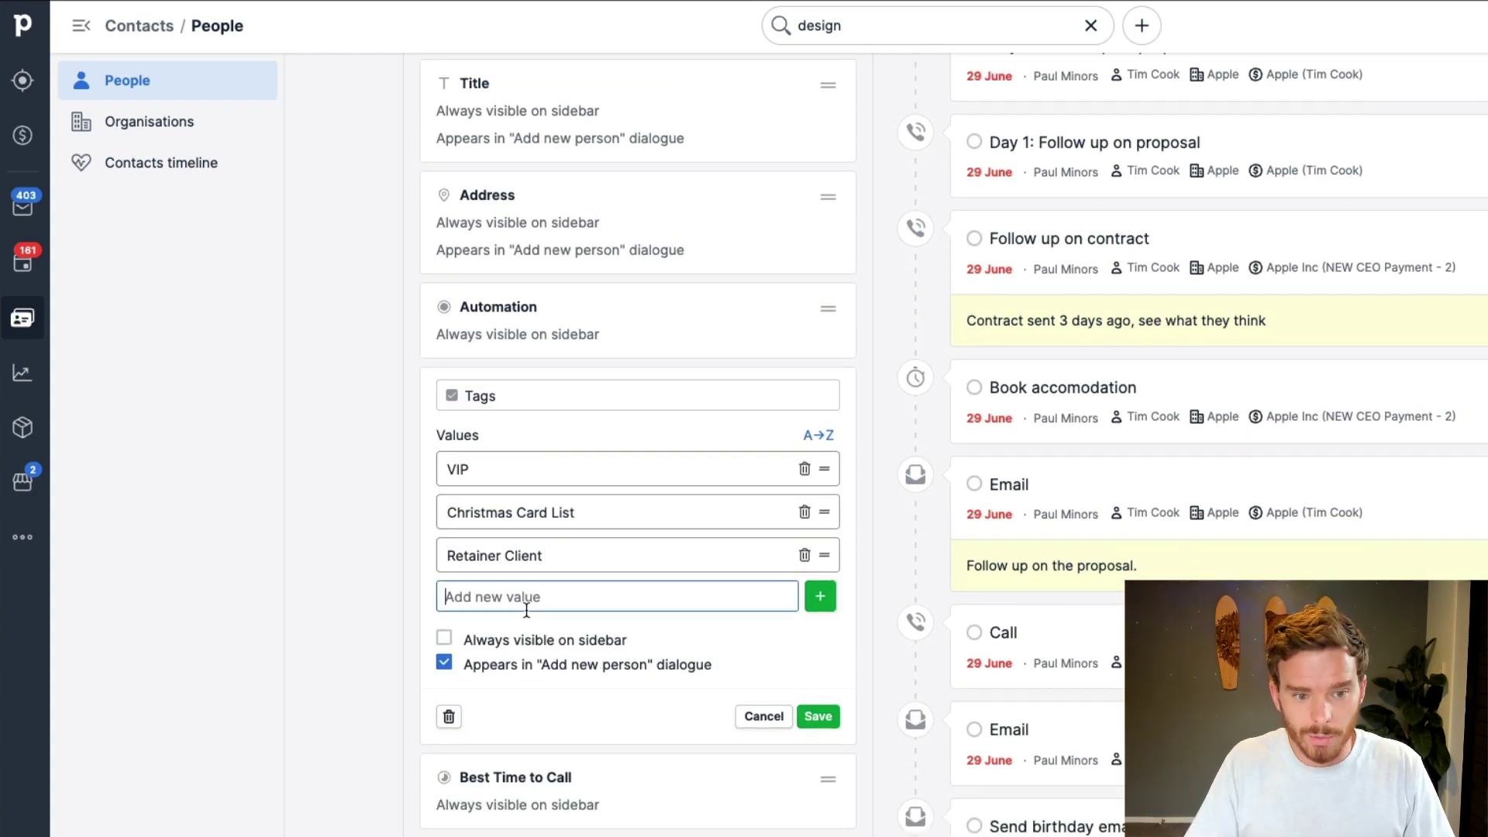
pyautogui.write('R')
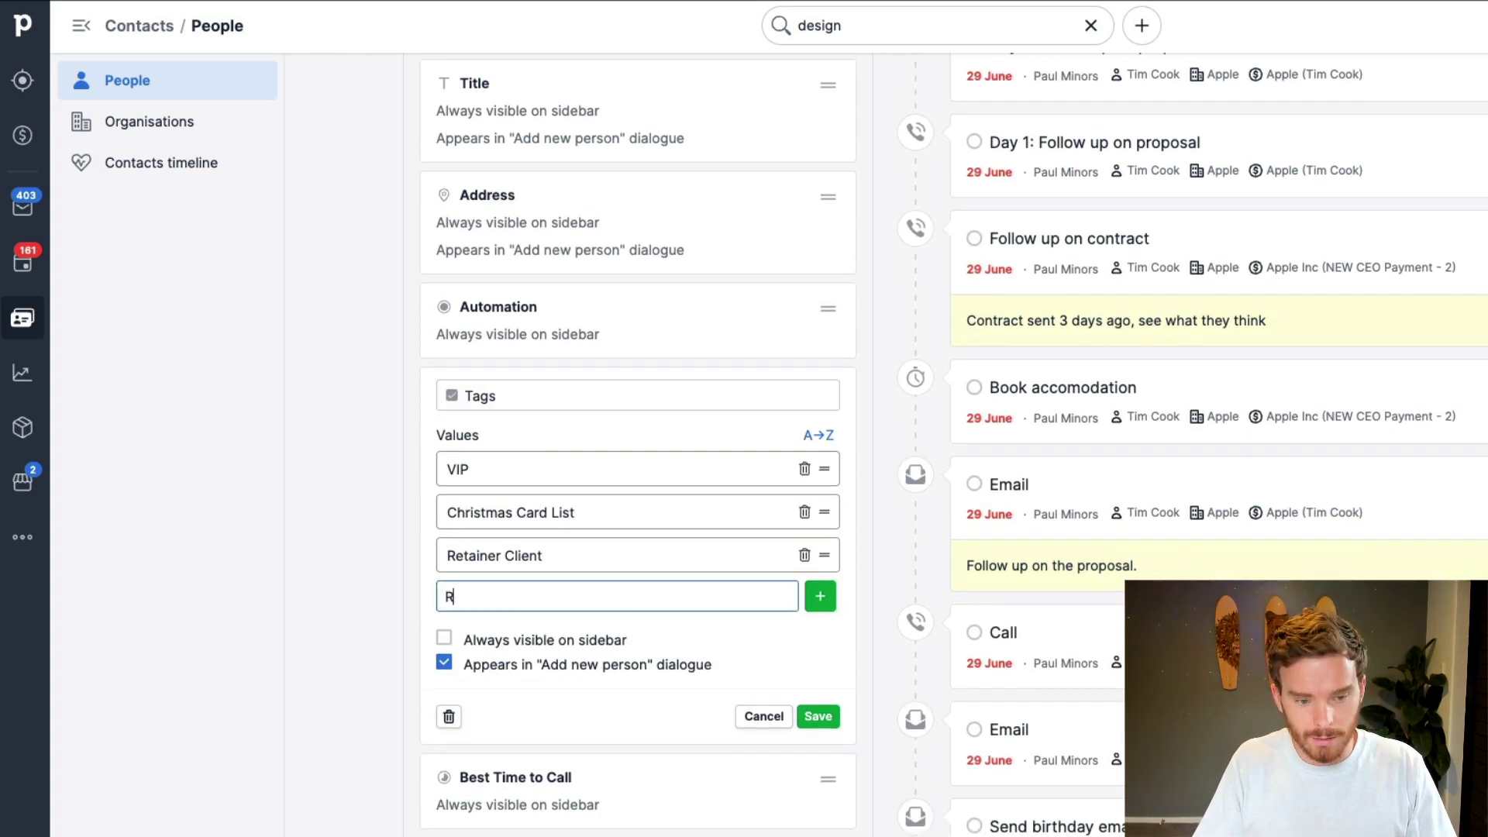
pyautogui.write('eal Estate')
pyautogui.press('Return')
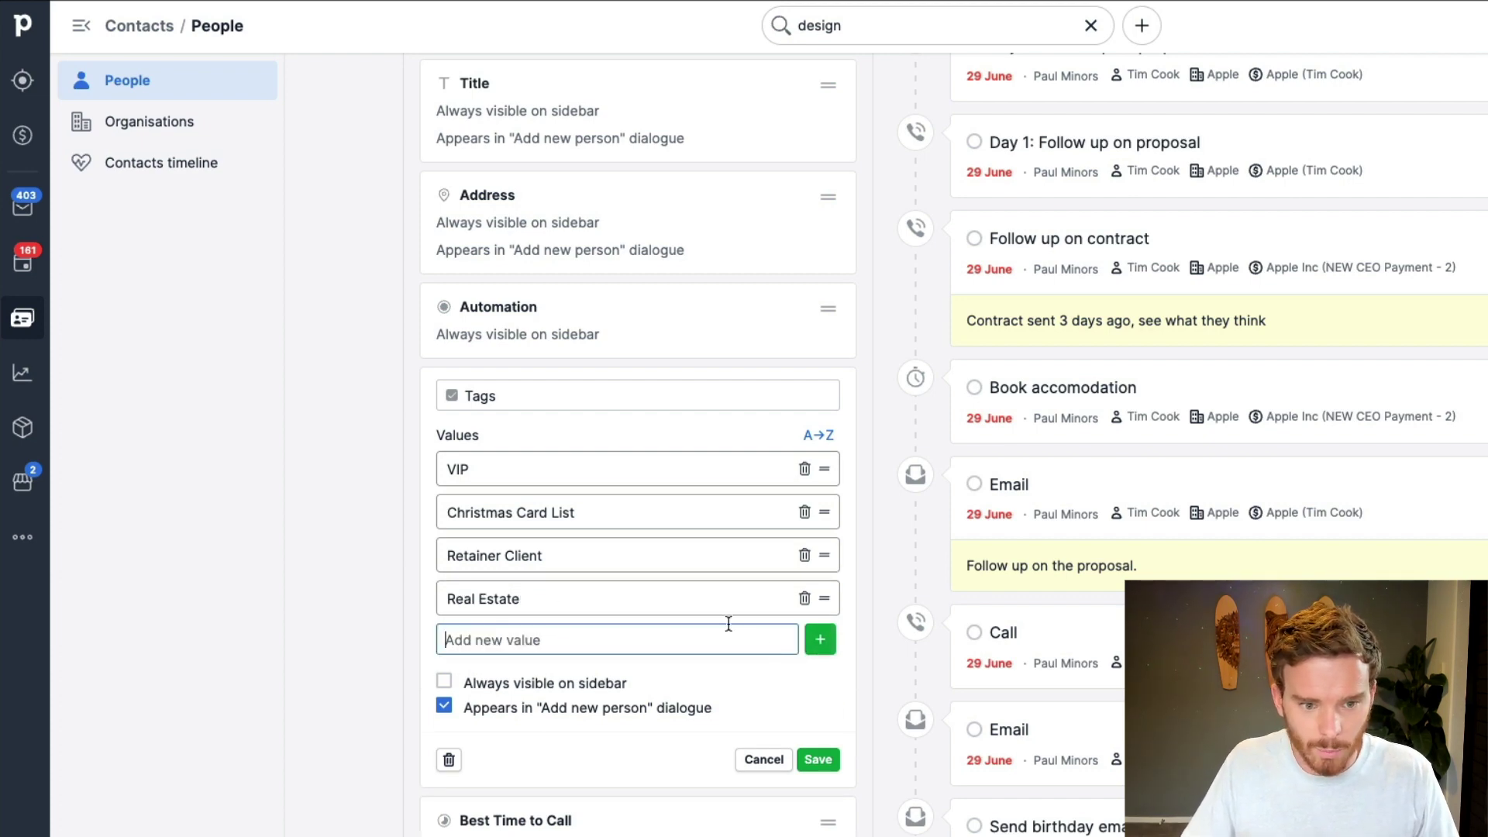
pyautogui.click(817, 760)
pyautogui.scroll(5, 736, 675)
pyautogui.scroll(-5, 727, 647)
pyautogui.scroll(-15, 729, 651)
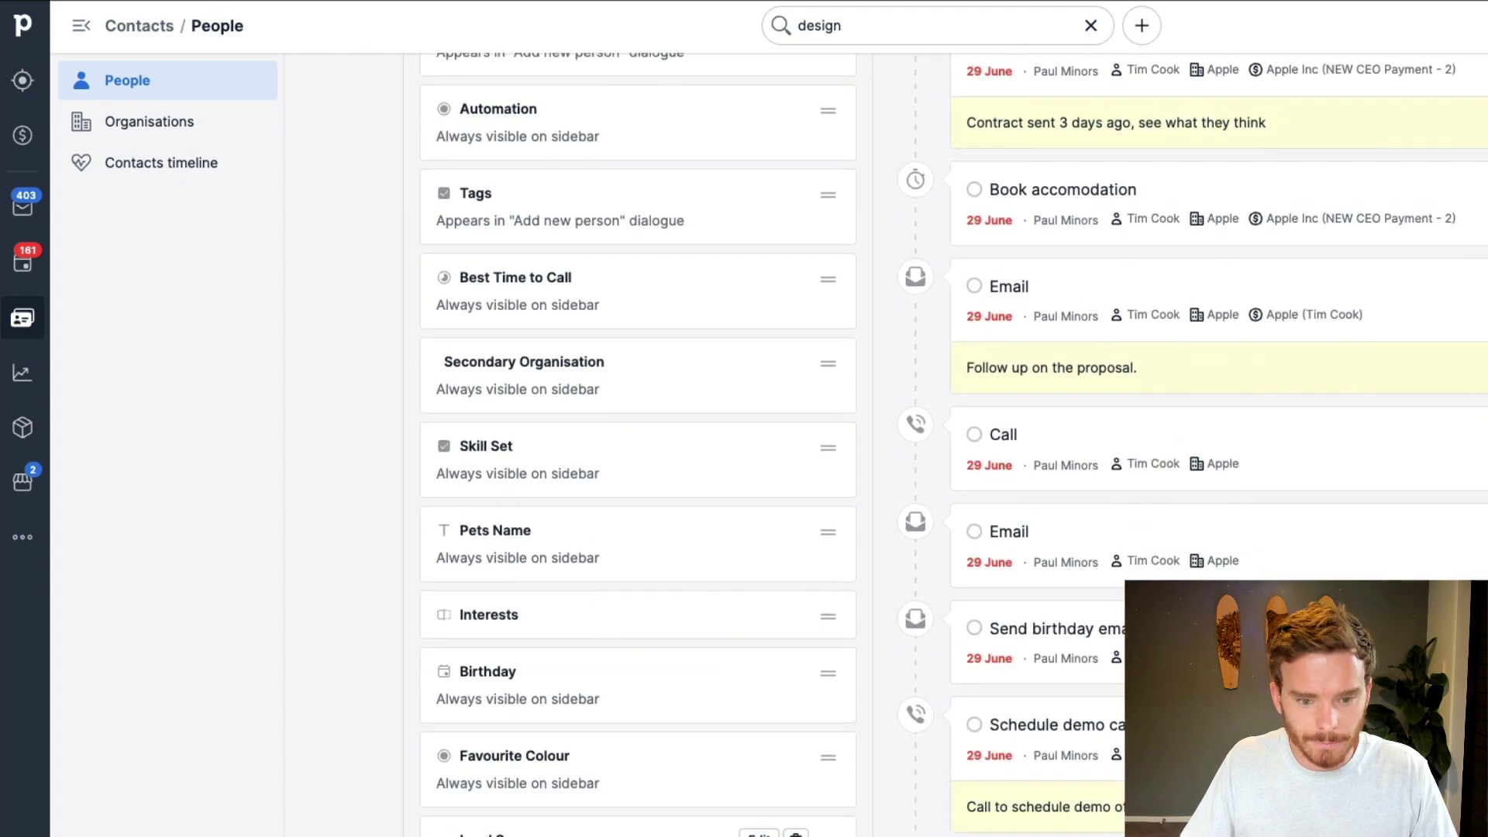
pyautogui.scroll(7, 738, 557)
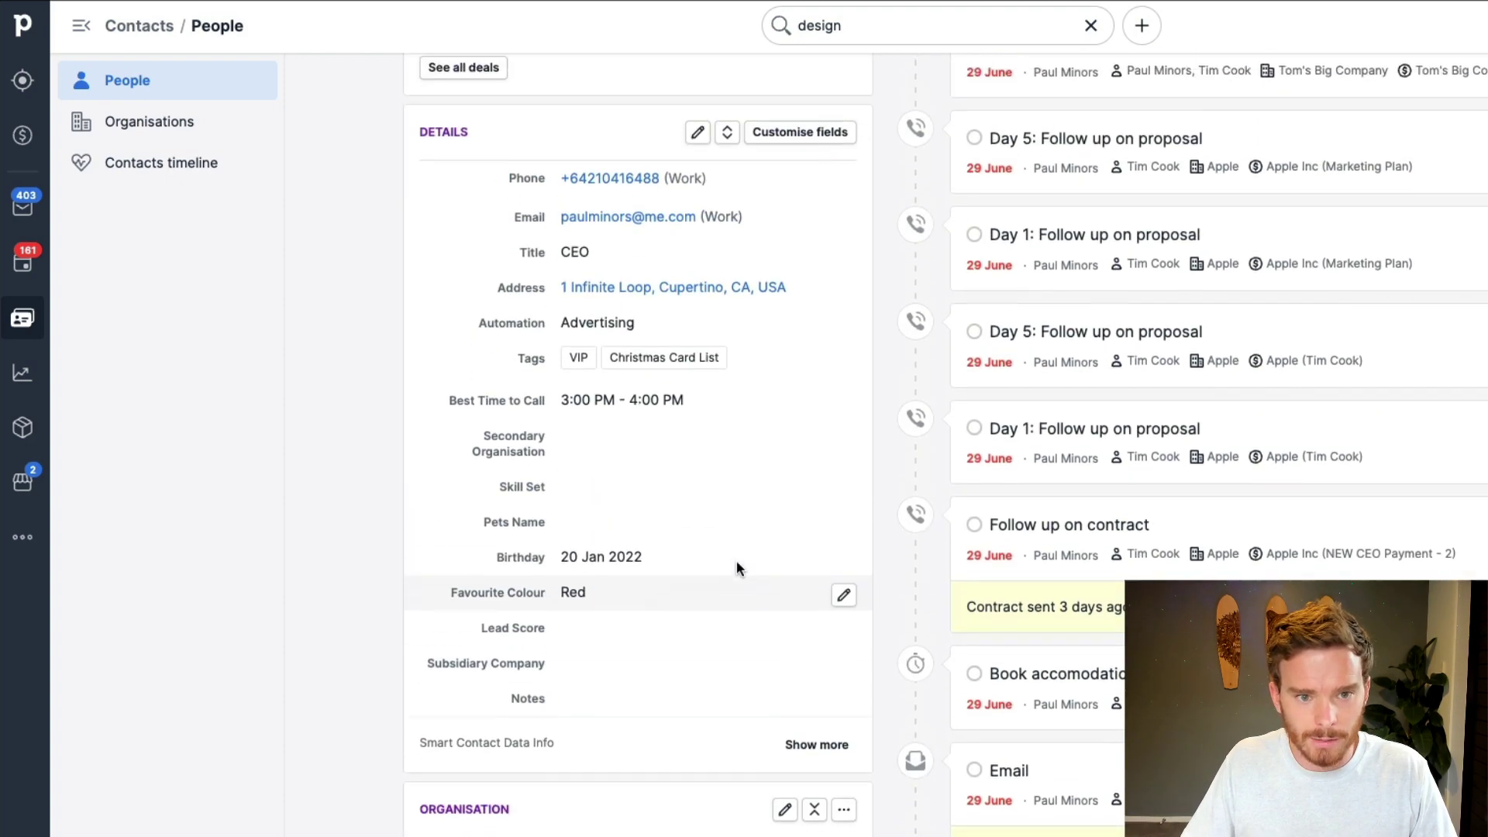
# Step: Add the Real Estate tag to the contact's tags and save them
pyautogui.click(843, 452)
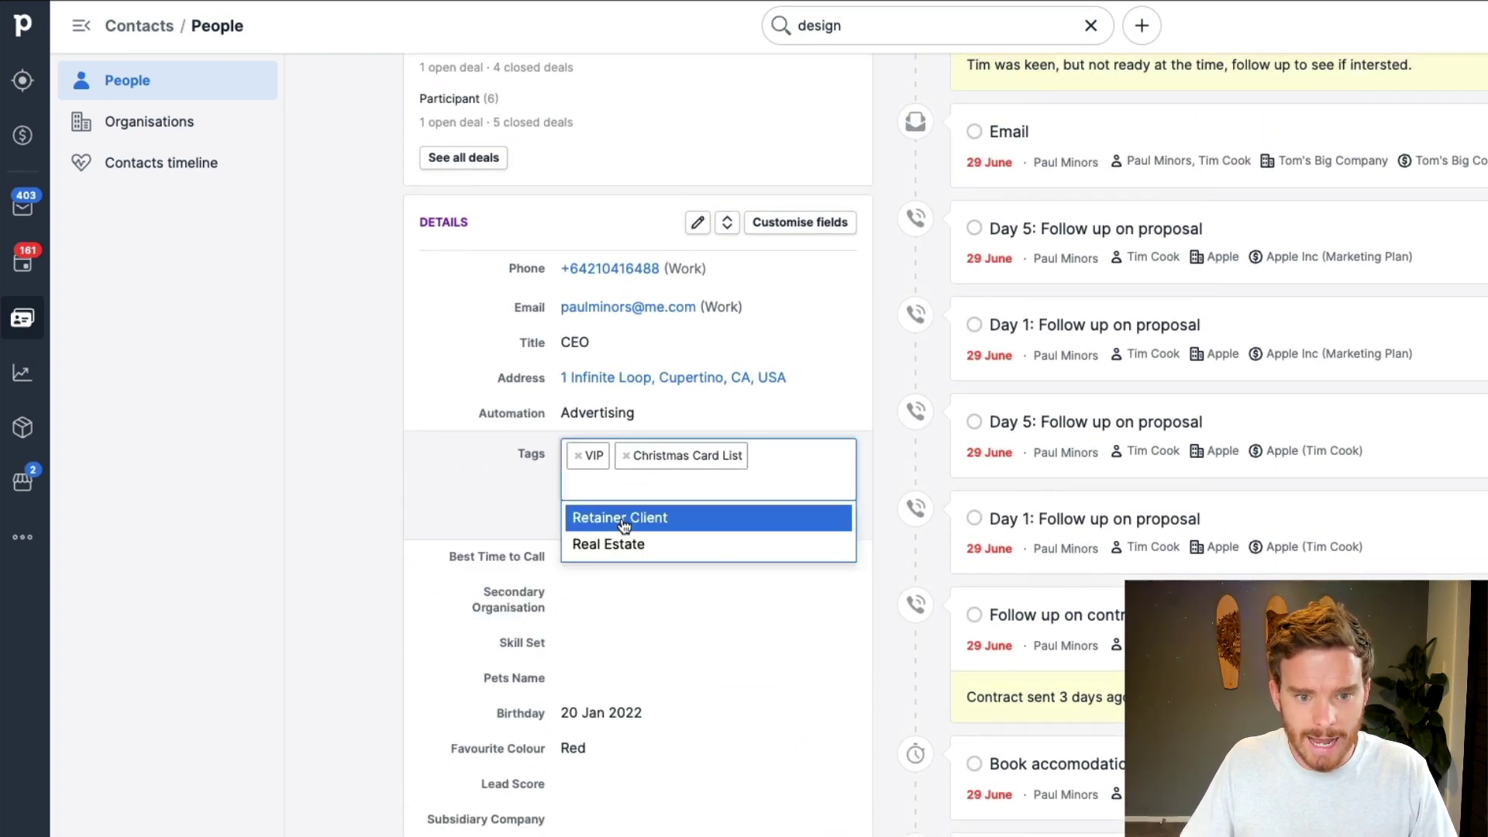
pyautogui.click(625, 543)
pyautogui.click(854, 484)
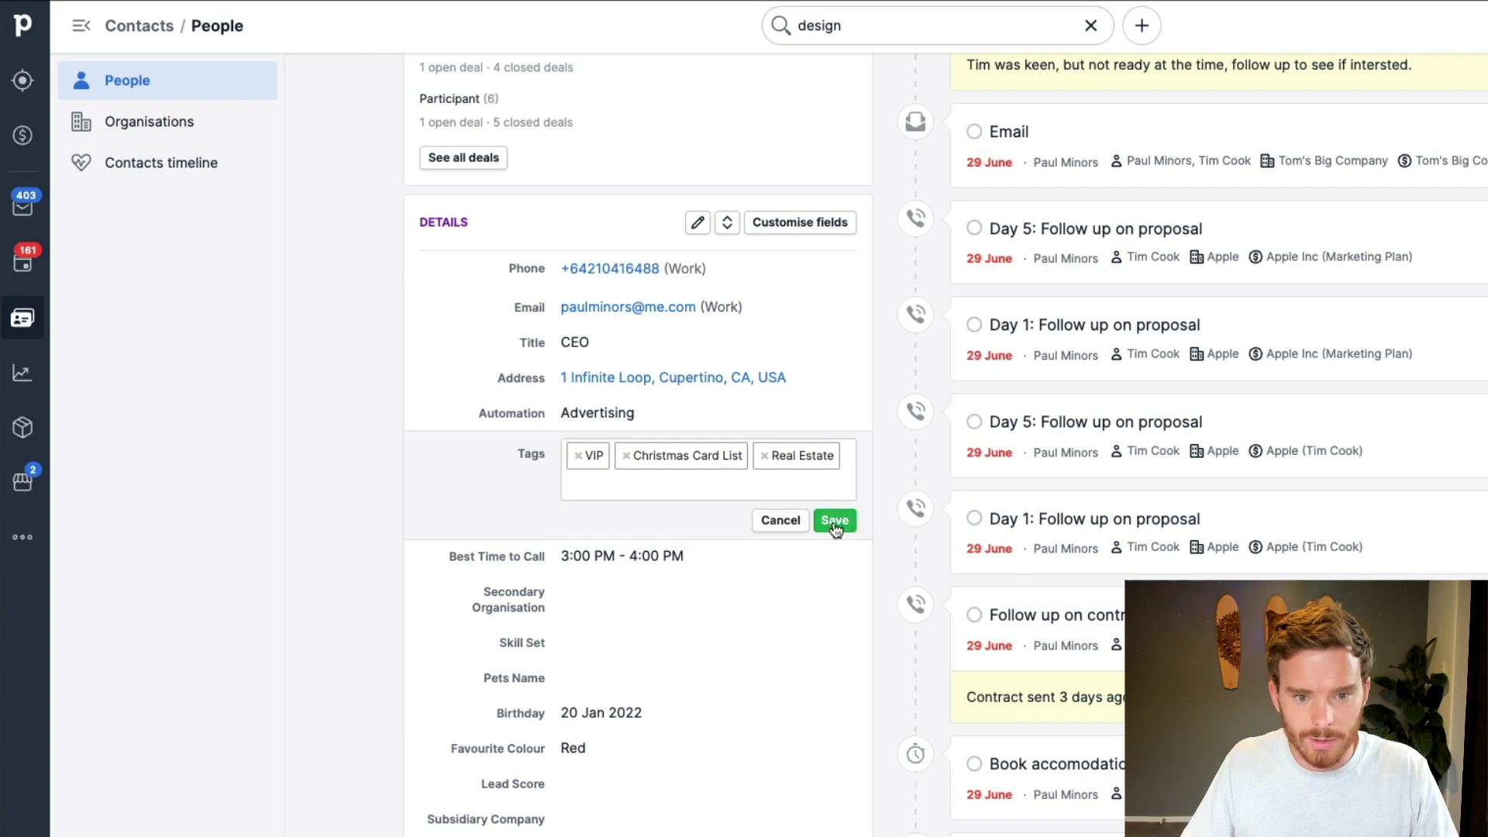
pyautogui.click(826, 516)
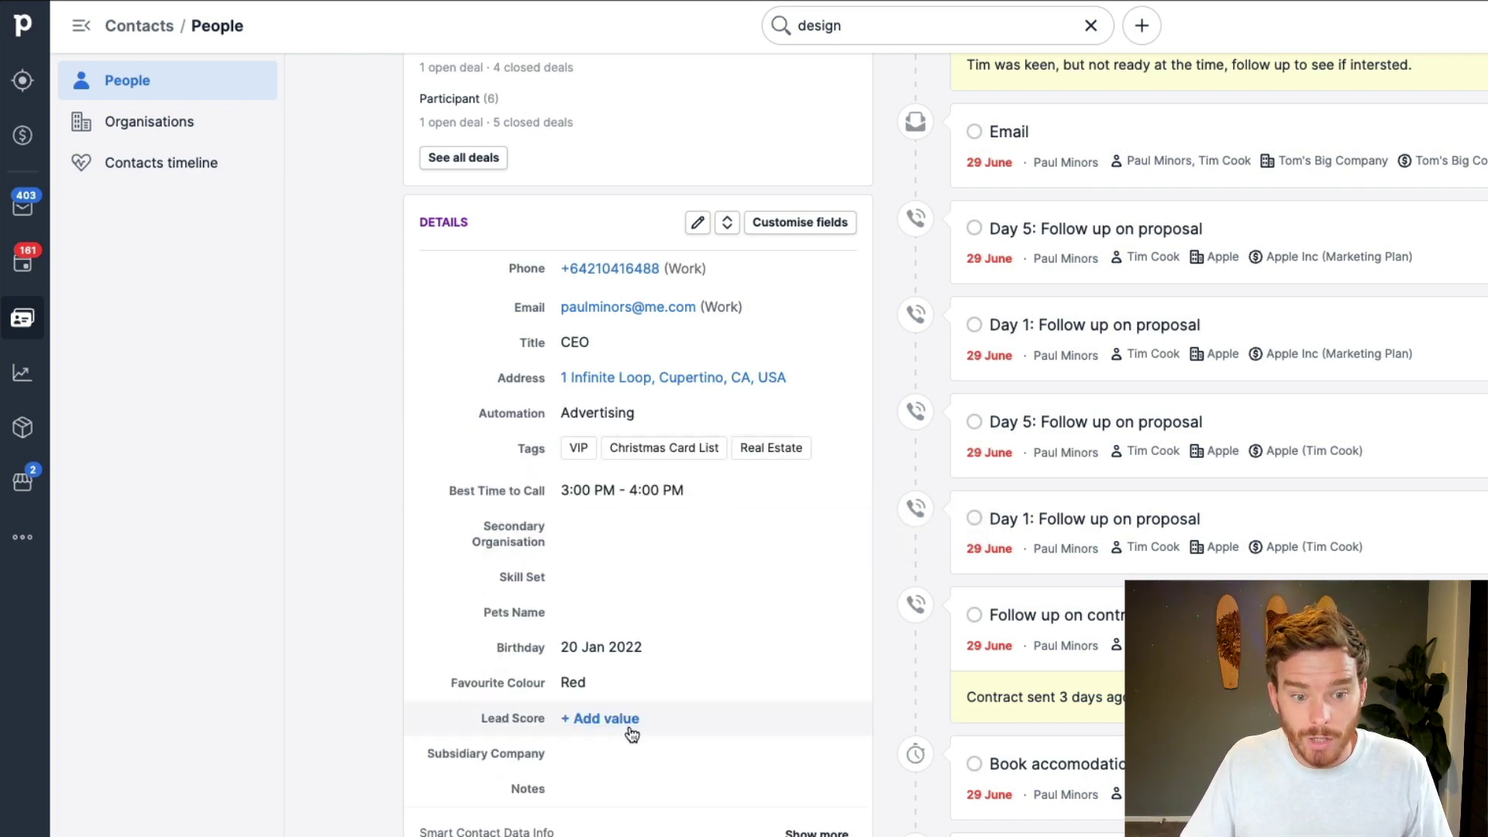
pyautogui.click(595, 577)
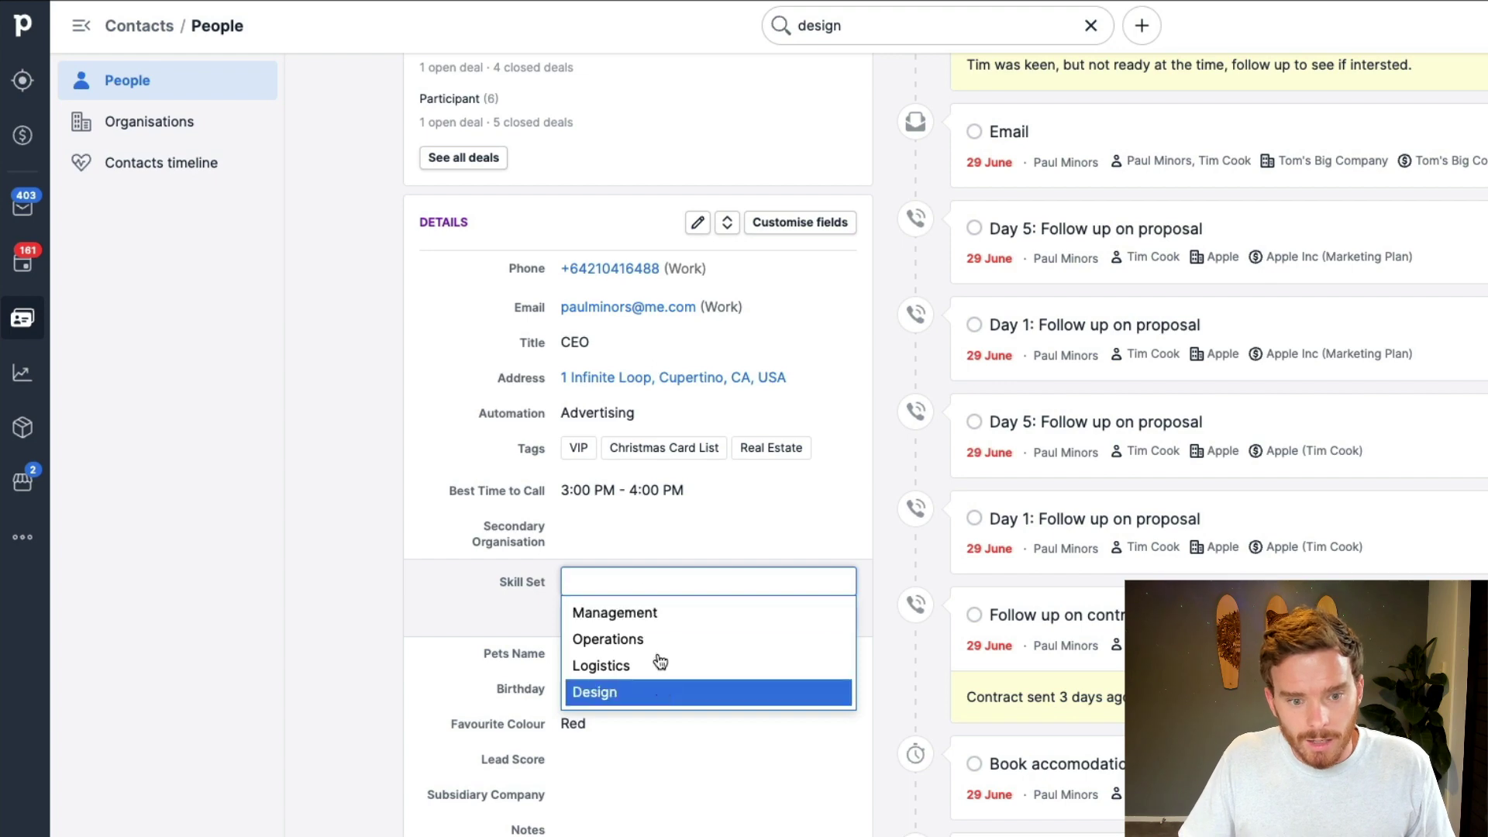
# Step: Set the contact's Skill Set to Management, Logistics and Operations and save it
pyautogui.click(390, 550)
pyautogui.scroll(4, 391, 550)
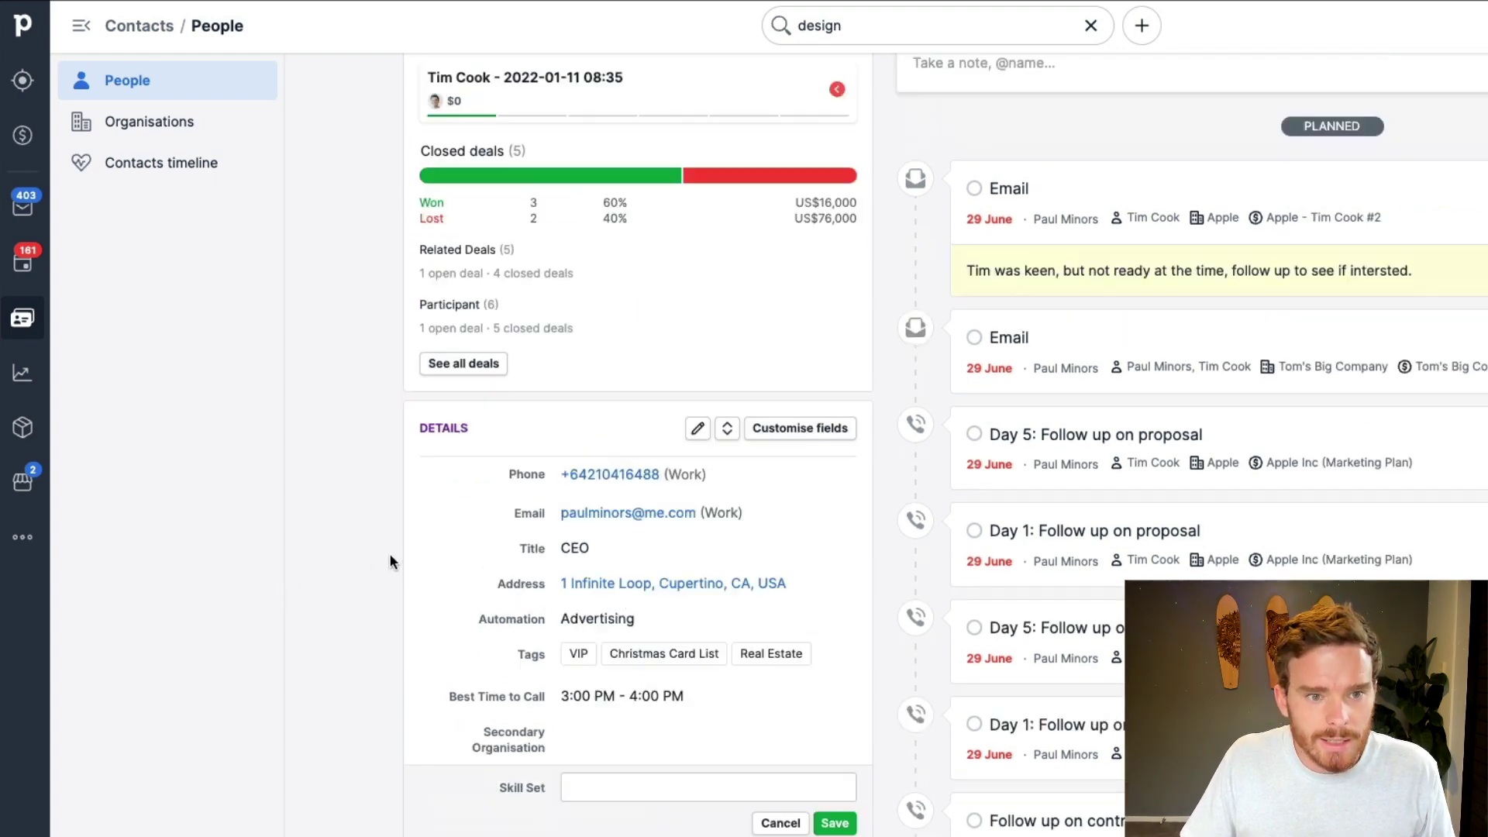
pyautogui.scroll(-6, 469, 489)
pyautogui.scroll(1, 608, 436)
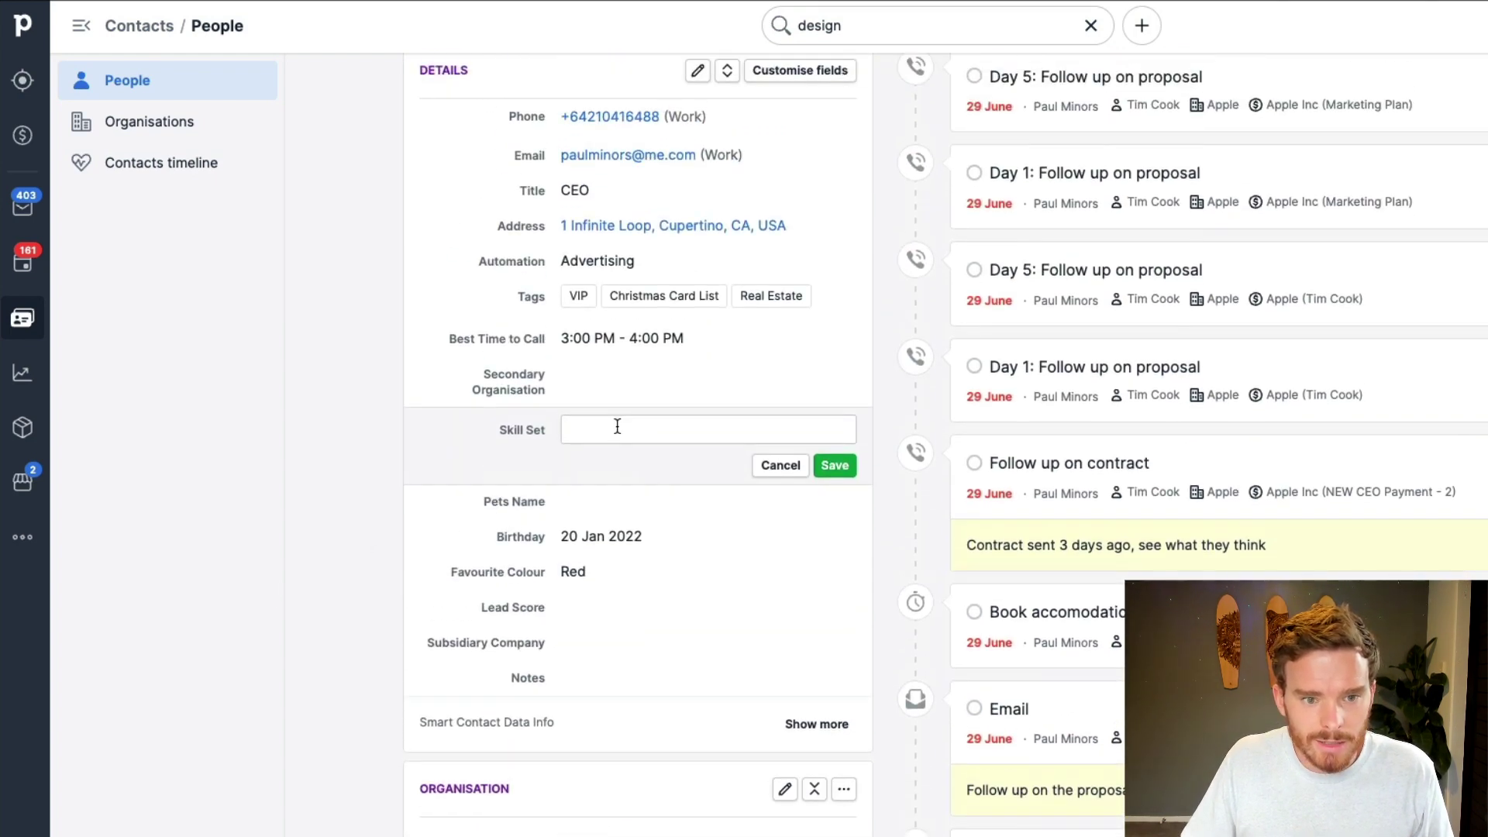
pyautogui.click(617, 425)
pyautogui.click(646, 464)
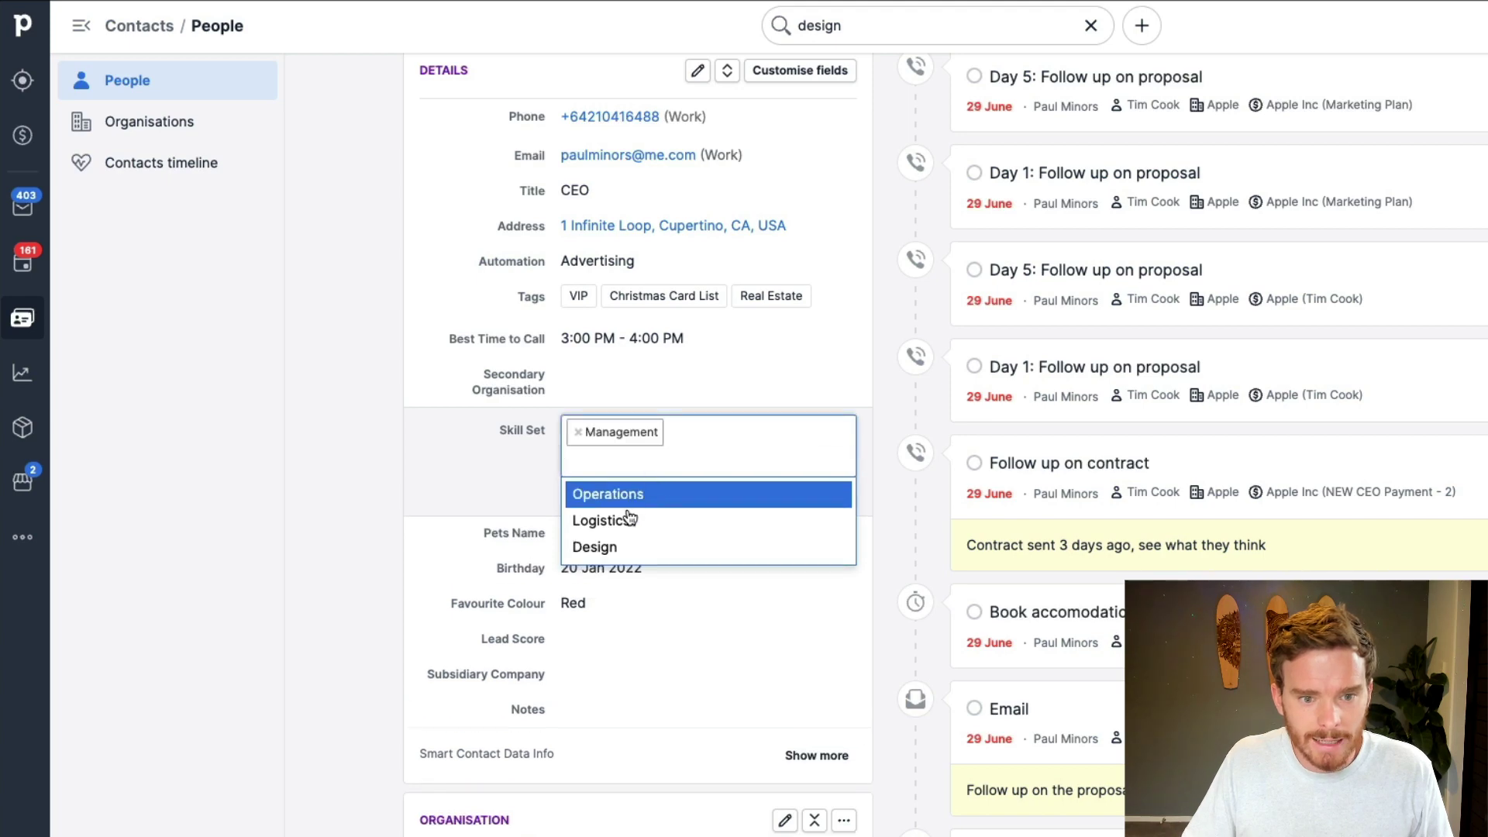
pyautogui.click(630, 519)
pyautogui.click(633, 498)
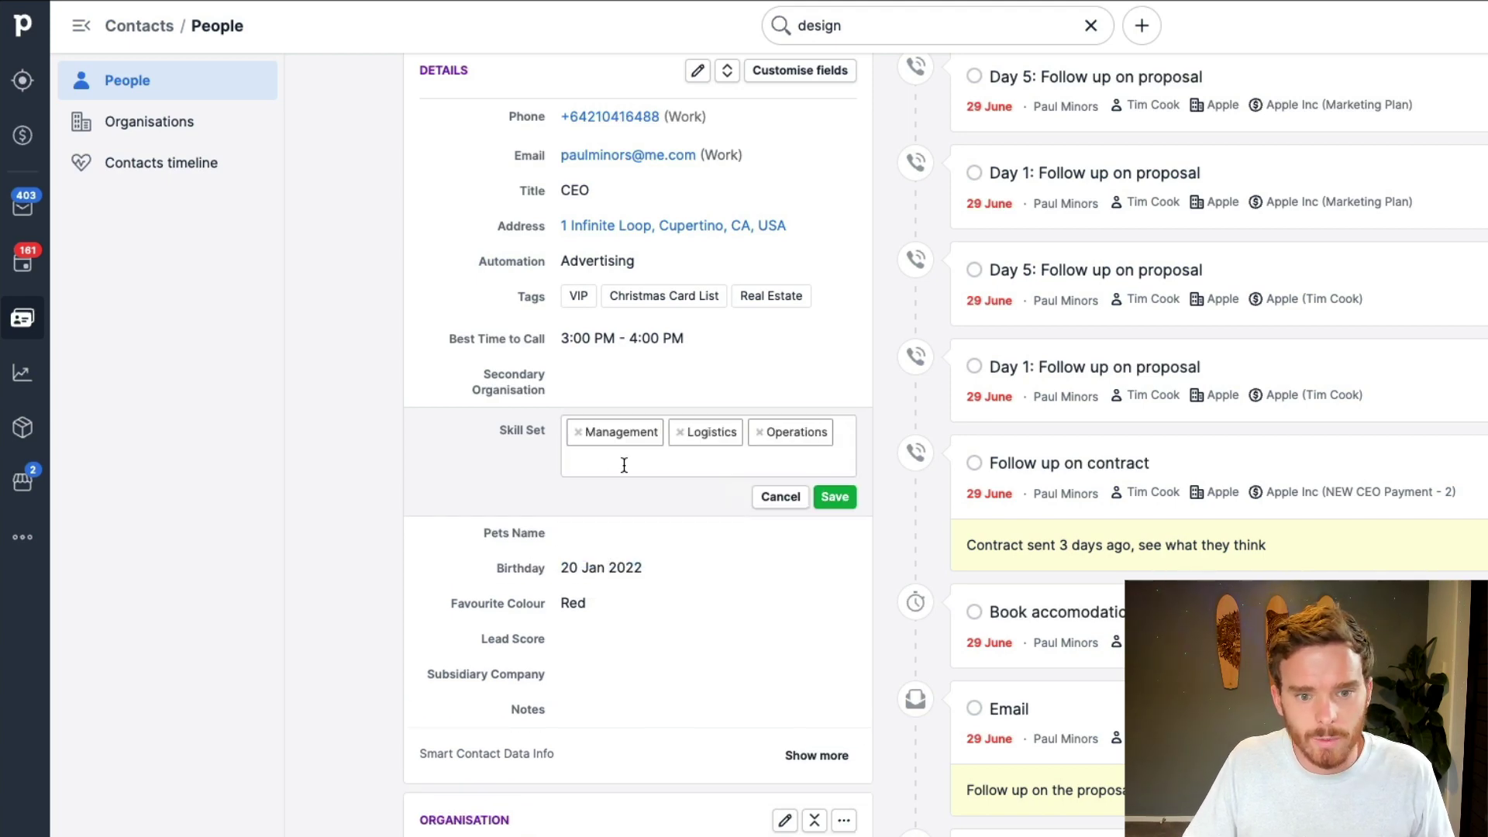
pyautogui.click(837, 497)
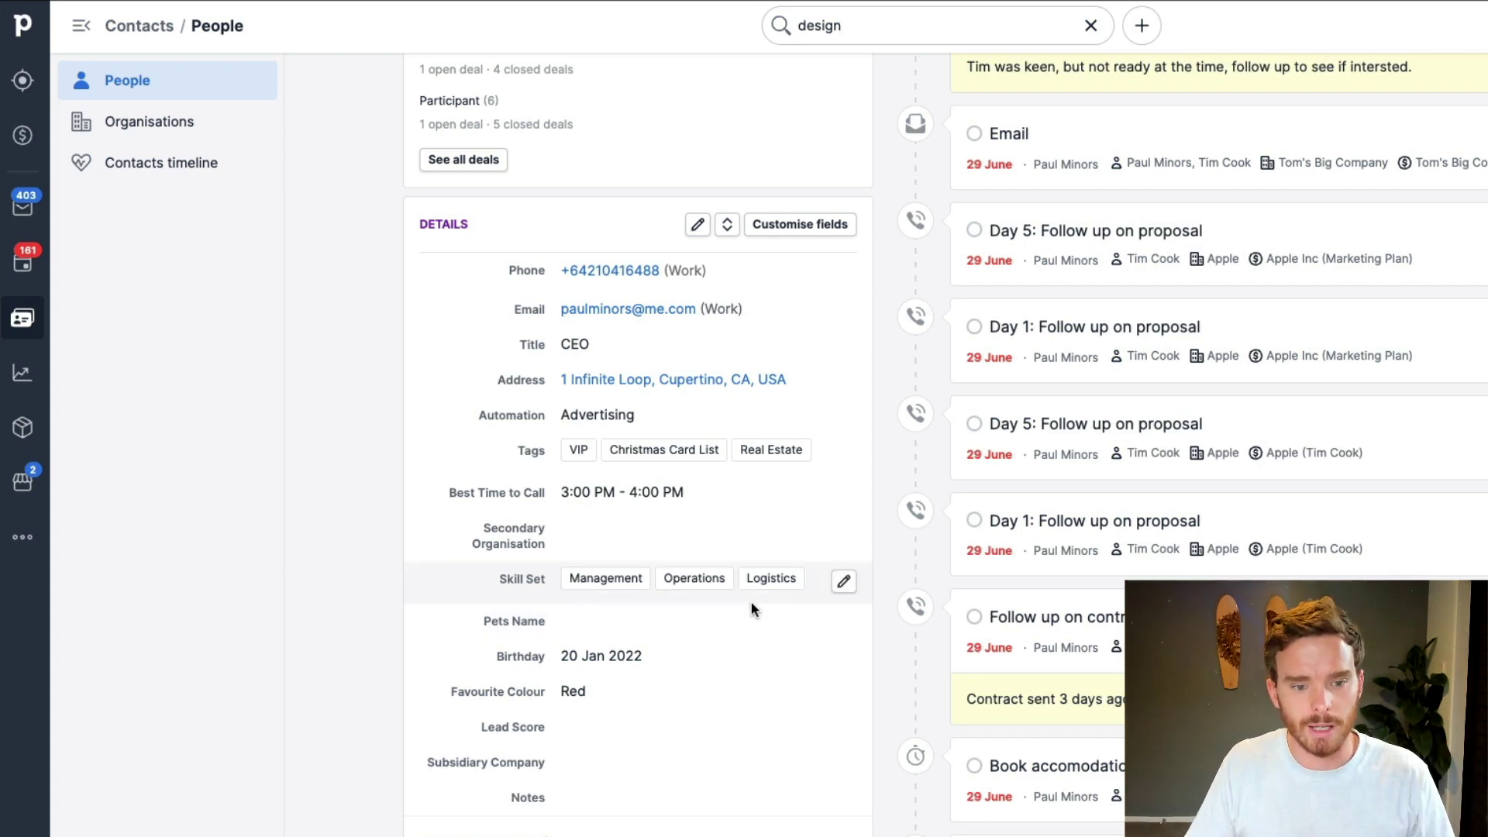
pyautogui.scroll(5, 756, 565)
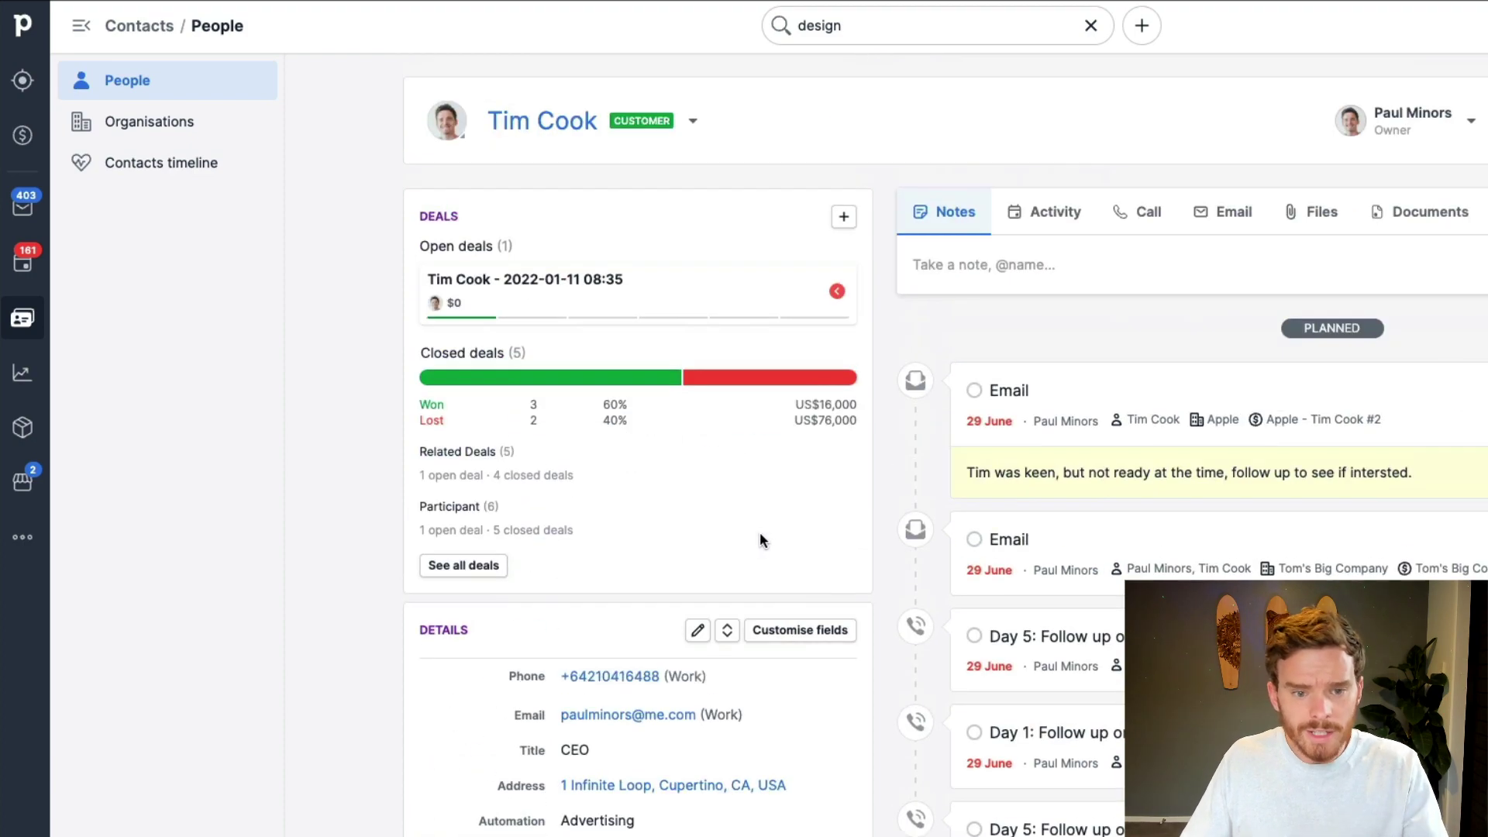
# Step: Return to the People list and choose Add new filter from the Everyone menu
pyautogui.click(123, 90)
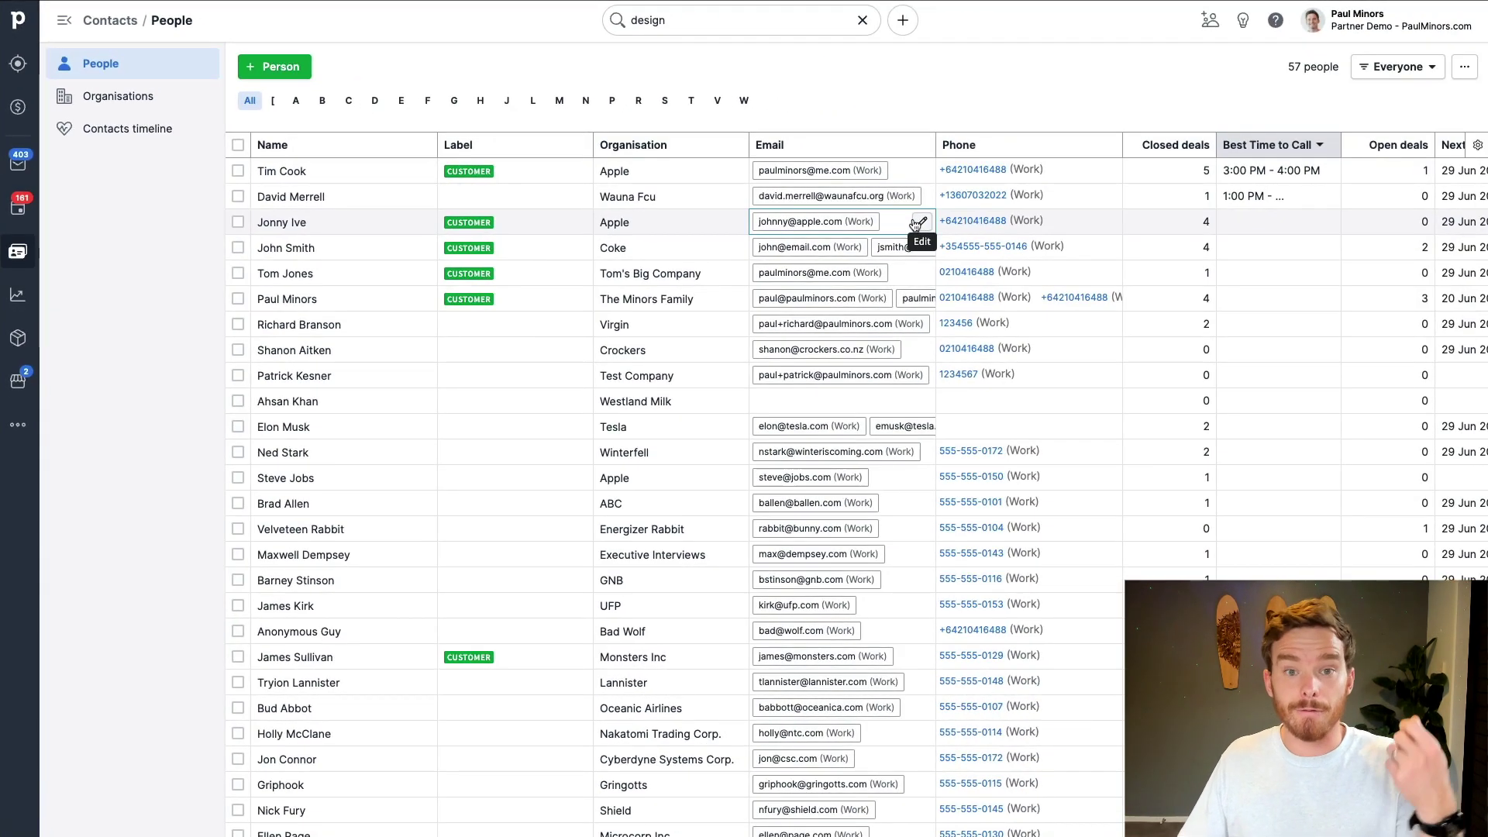
pyautogui.click(1423, 71)
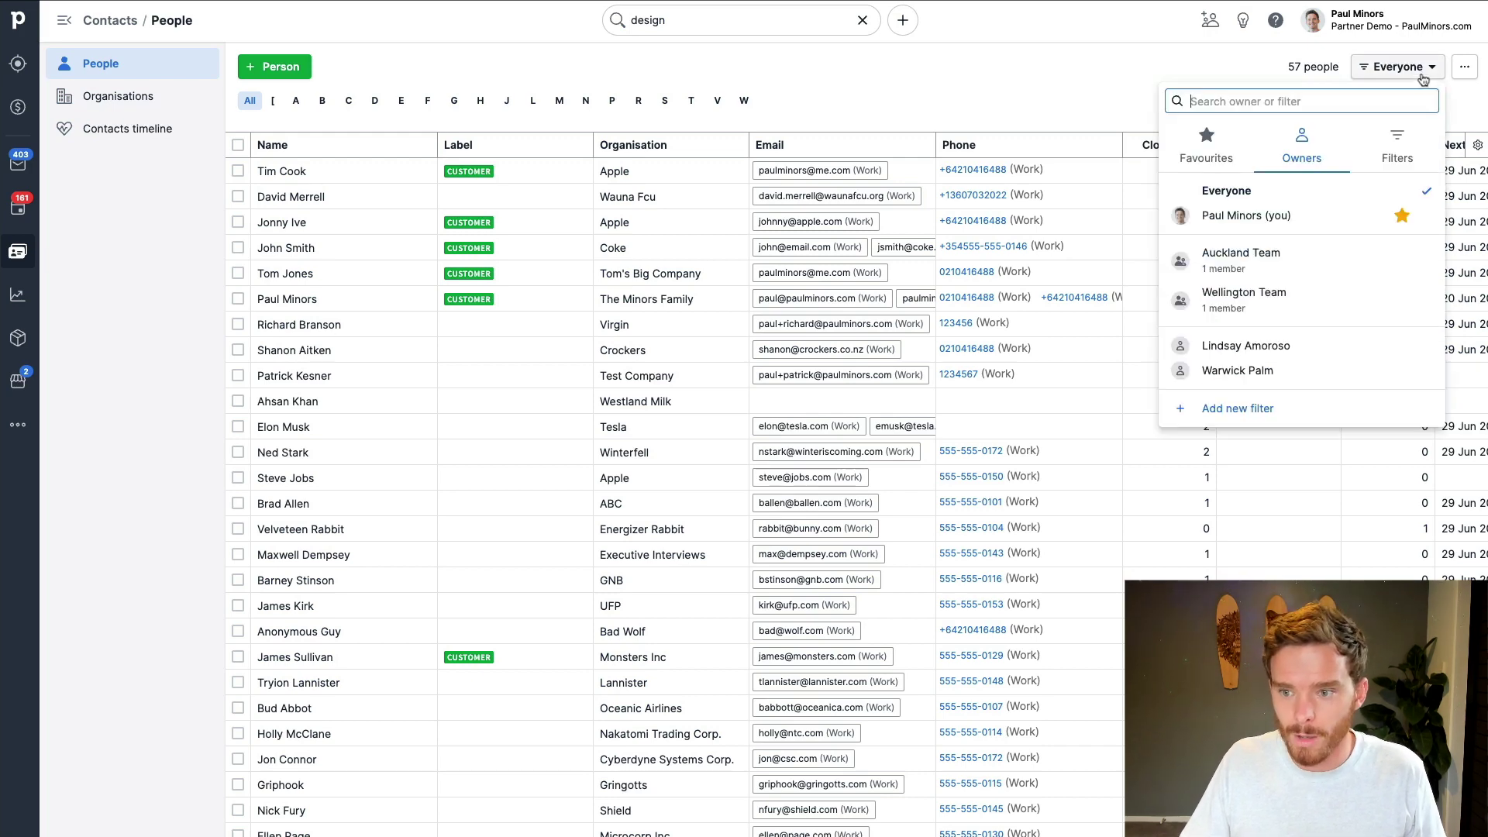
pyautogui.click(1238, 408)
# Step: Add a Label is CUSTOMER condition to the new filter
pyautogui.click(500, 91)
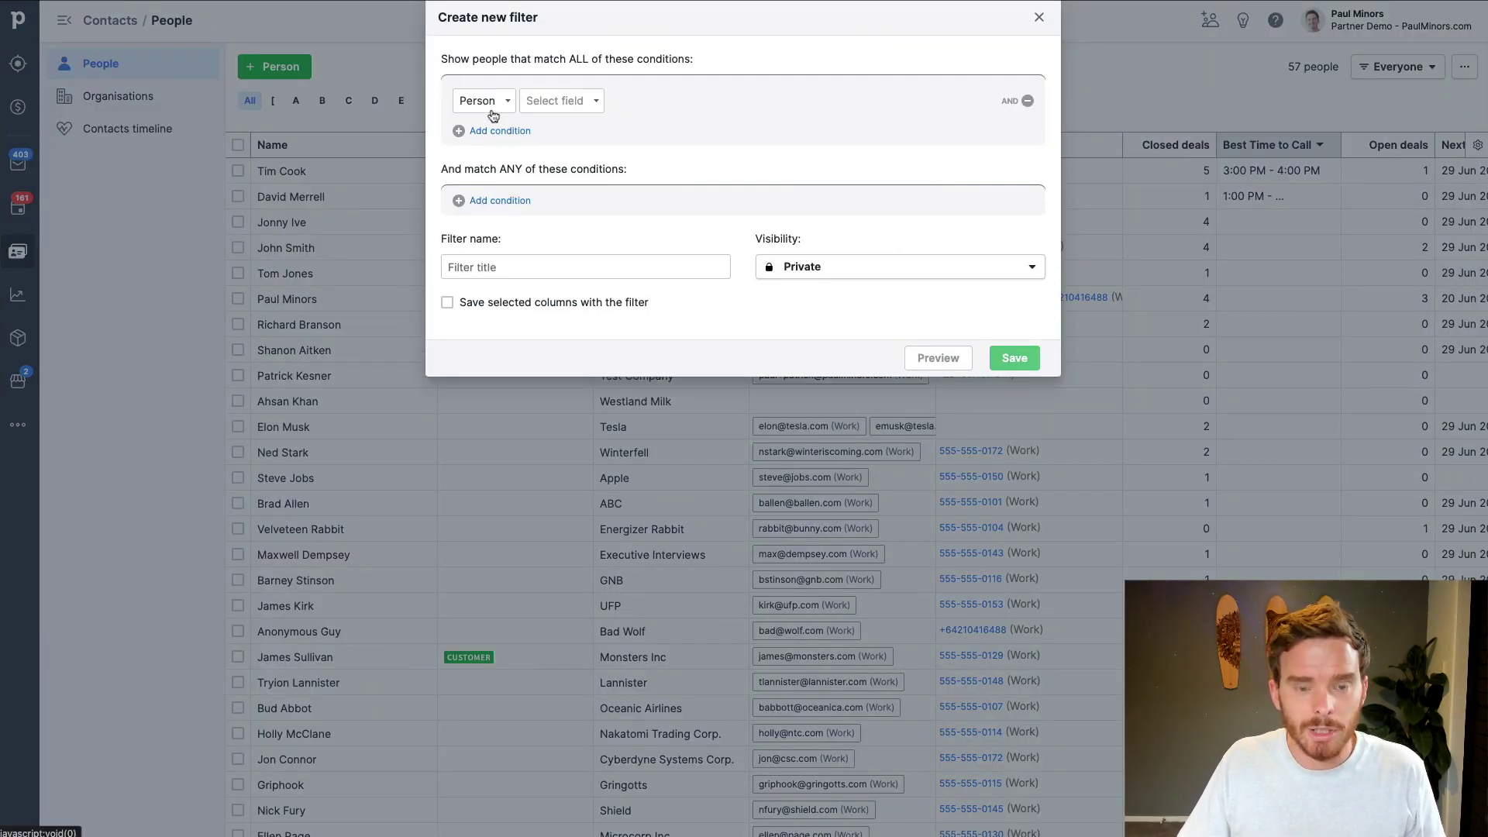
pyautogui.click(589, 113)
pyautogui.write('lab')
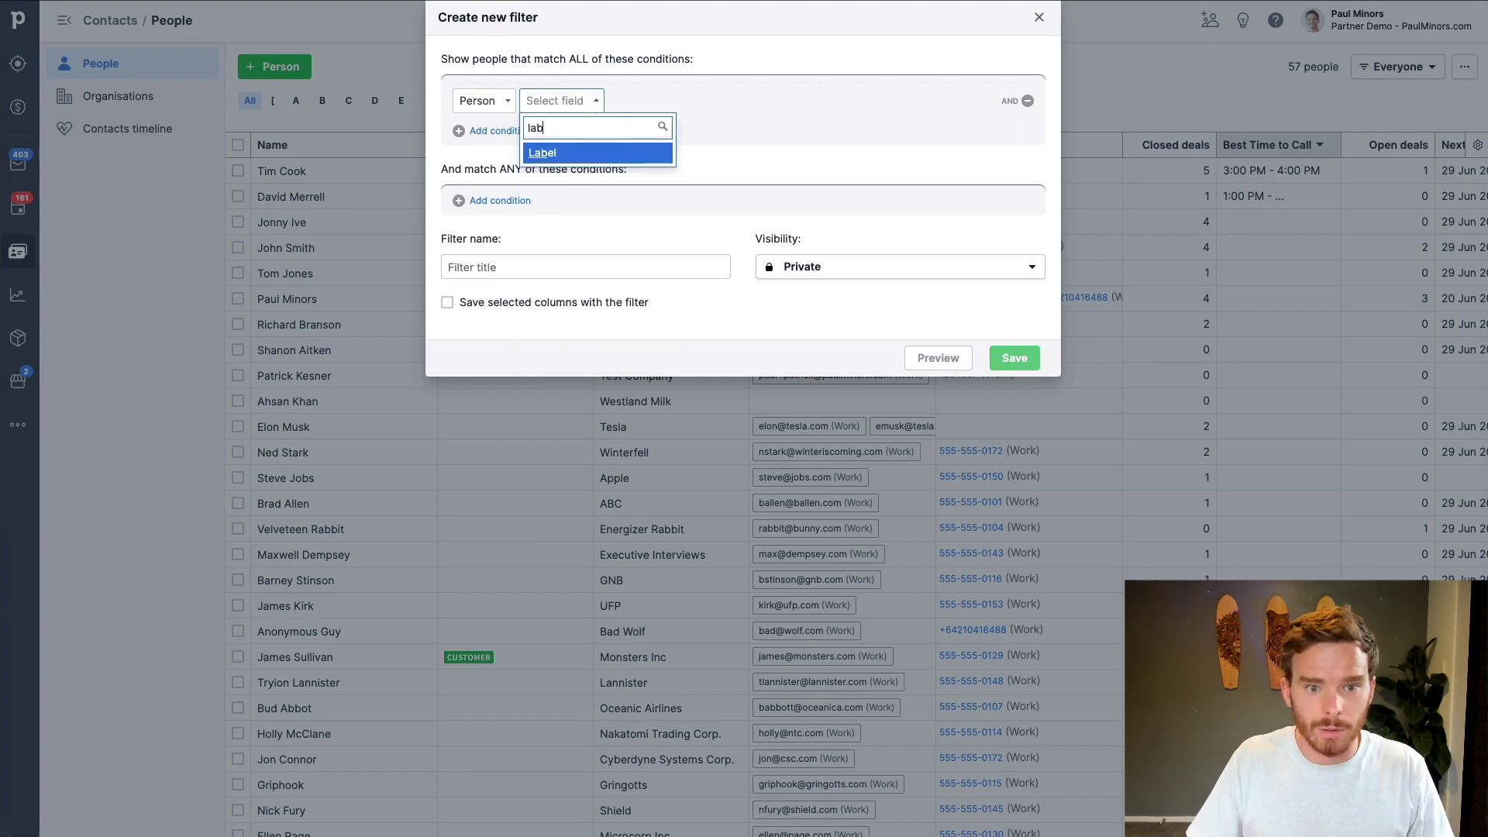
pyautogui.press('Return')
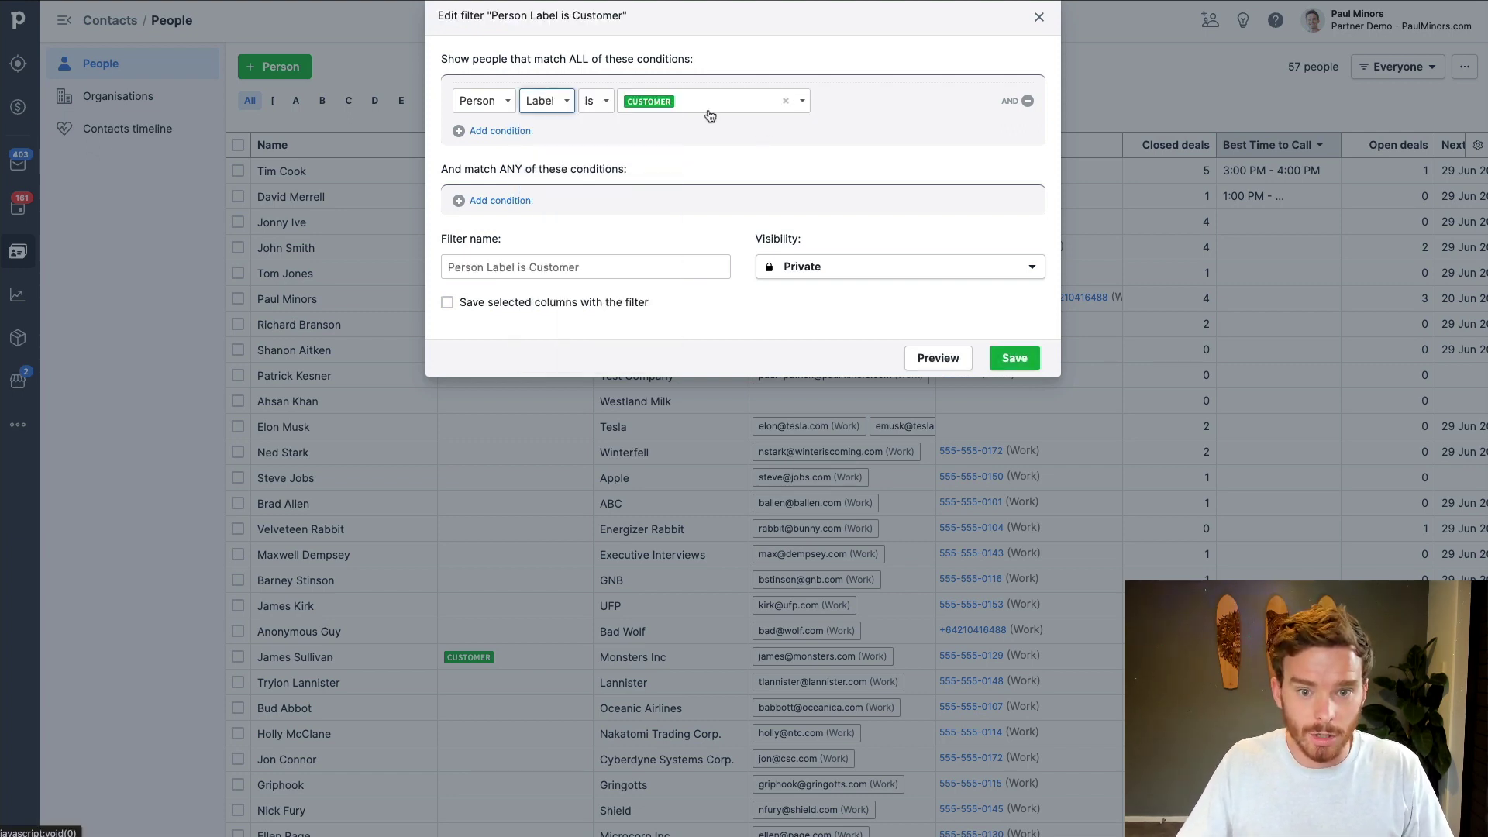
# Step: Add a Skill Set contains Management condition and save the filter
pyautogui.click(511, 138)
pyautogui.click(570, 140)
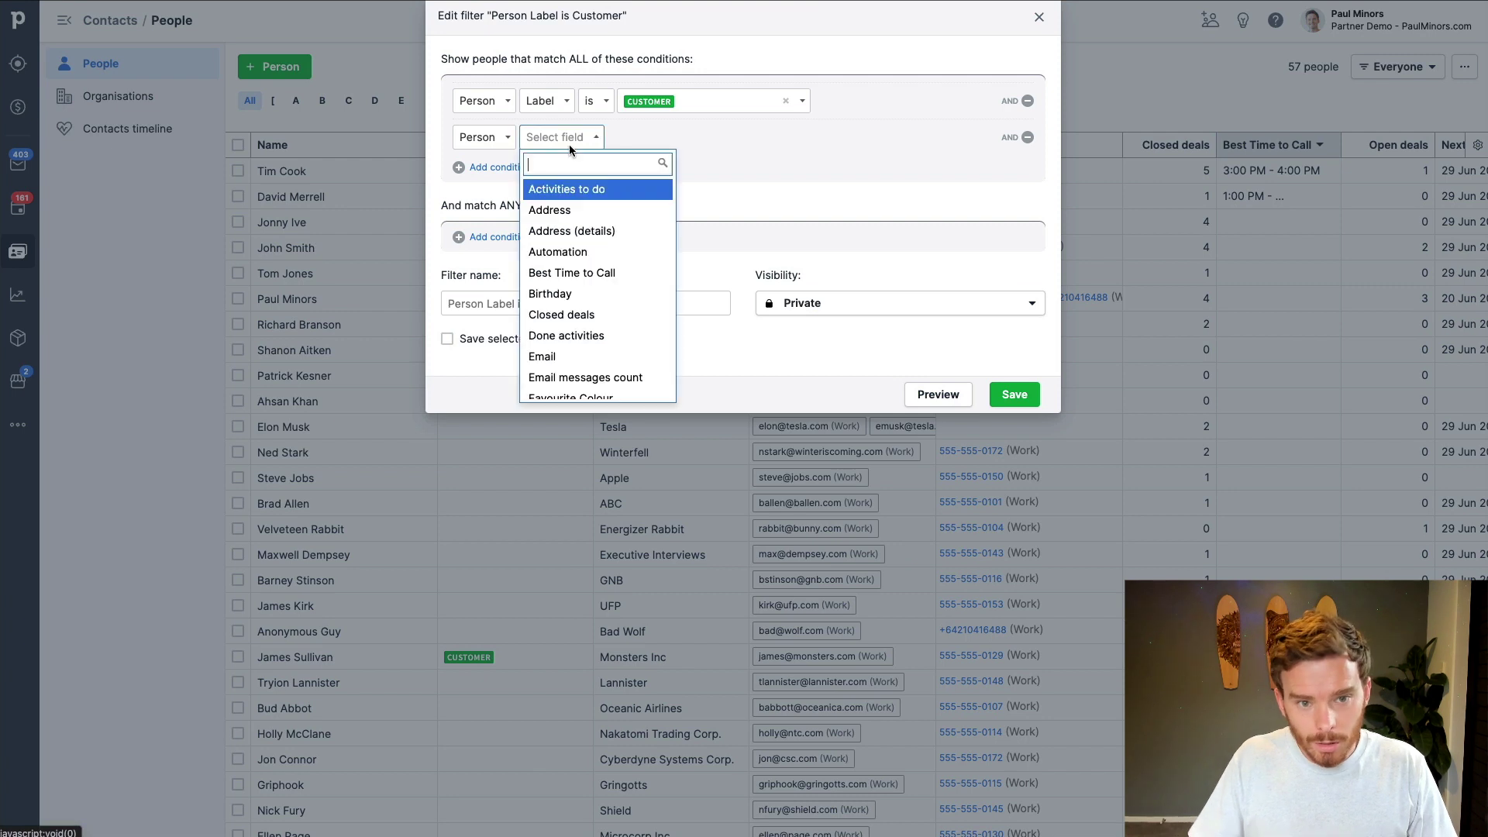
pyautogui.write('ski')
pyautogui.press('Return')
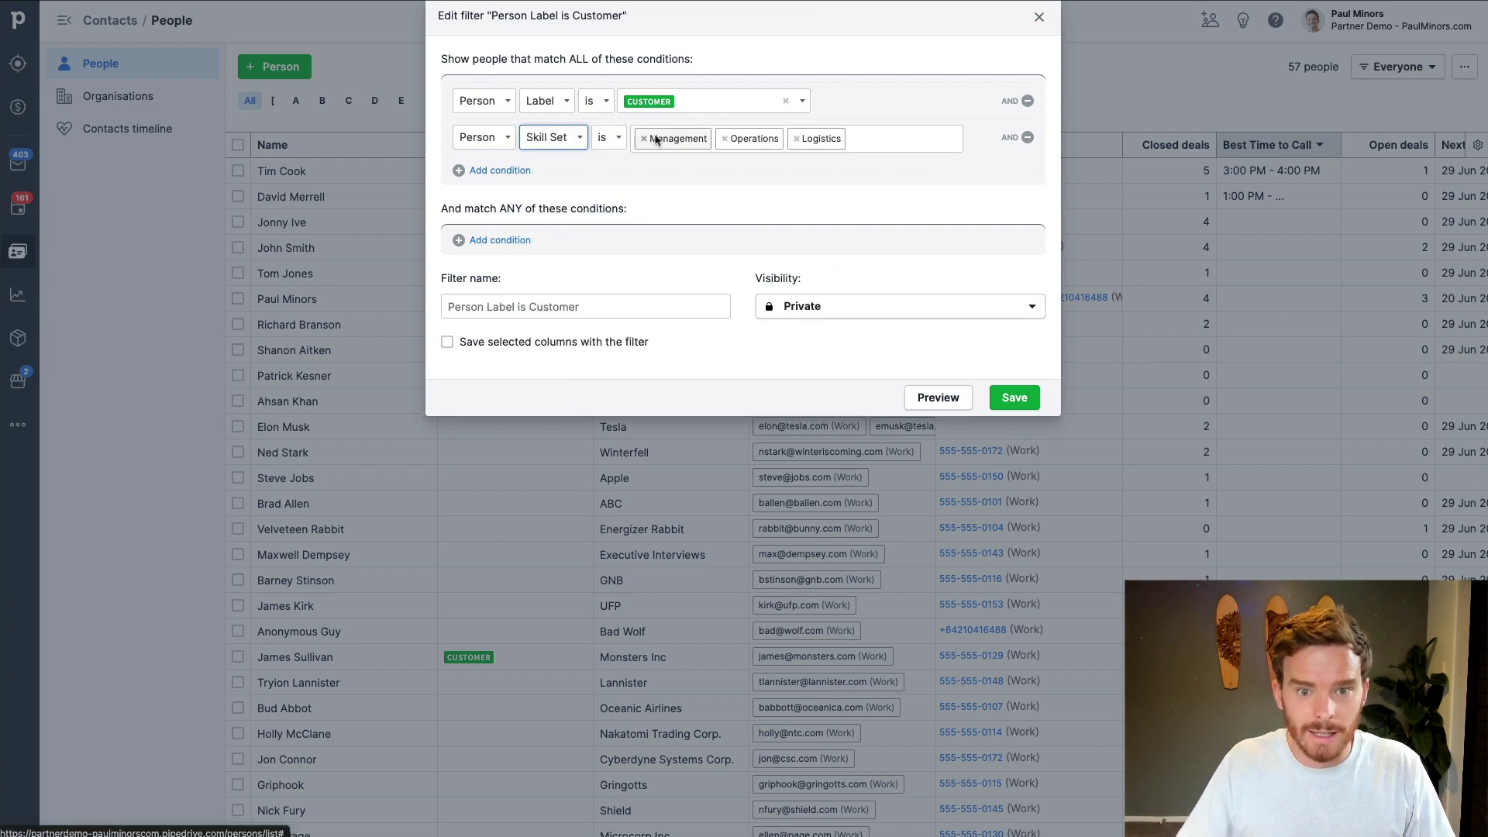
pyautogui.click(726, 139)
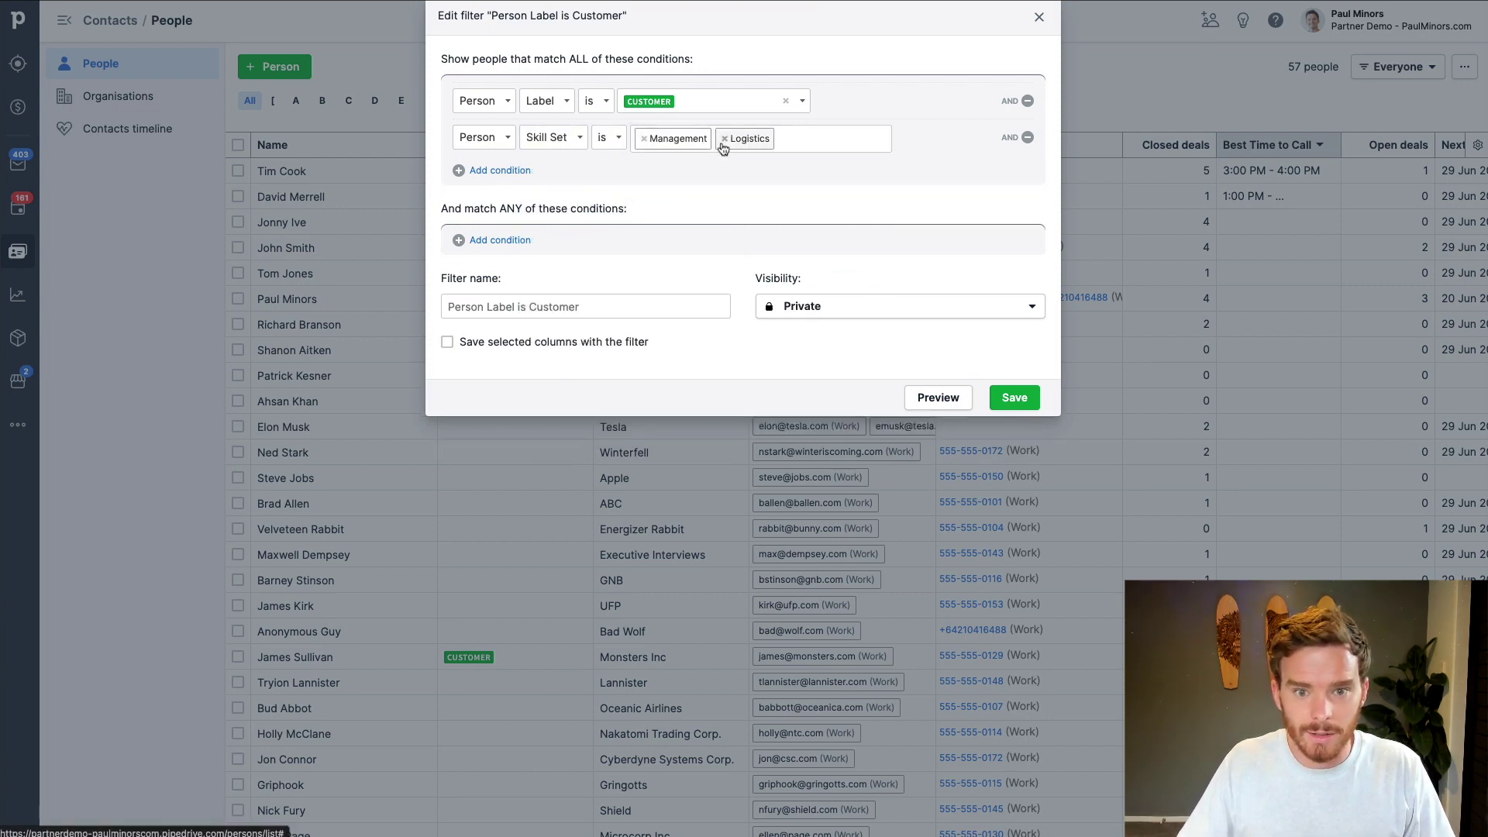
pyautogui.click(722, 139)
pyautogui.click(608, 137)
pyautogui.click(651, 201)
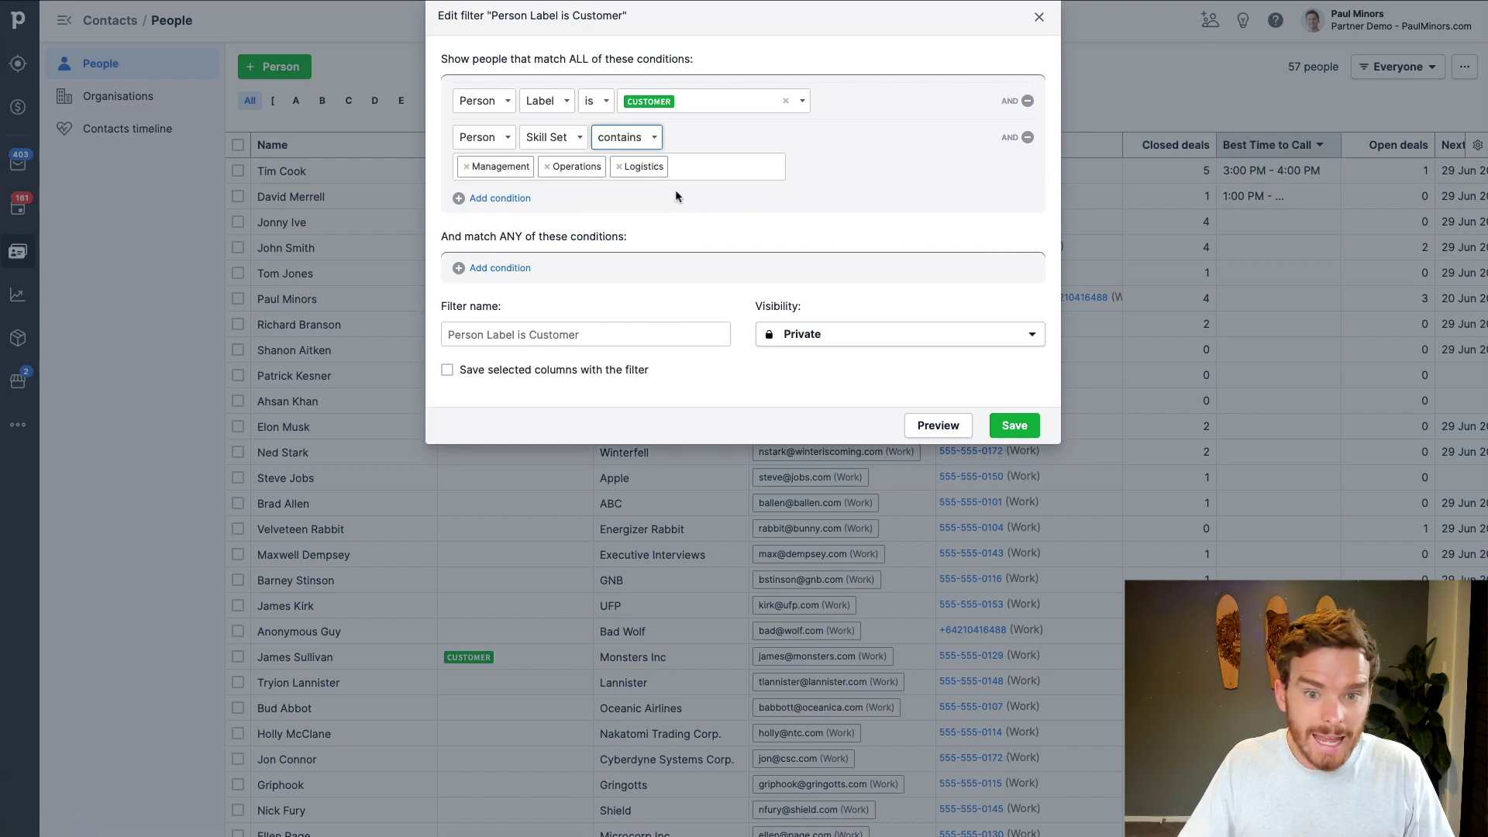
pyautogui.click(619, 167)
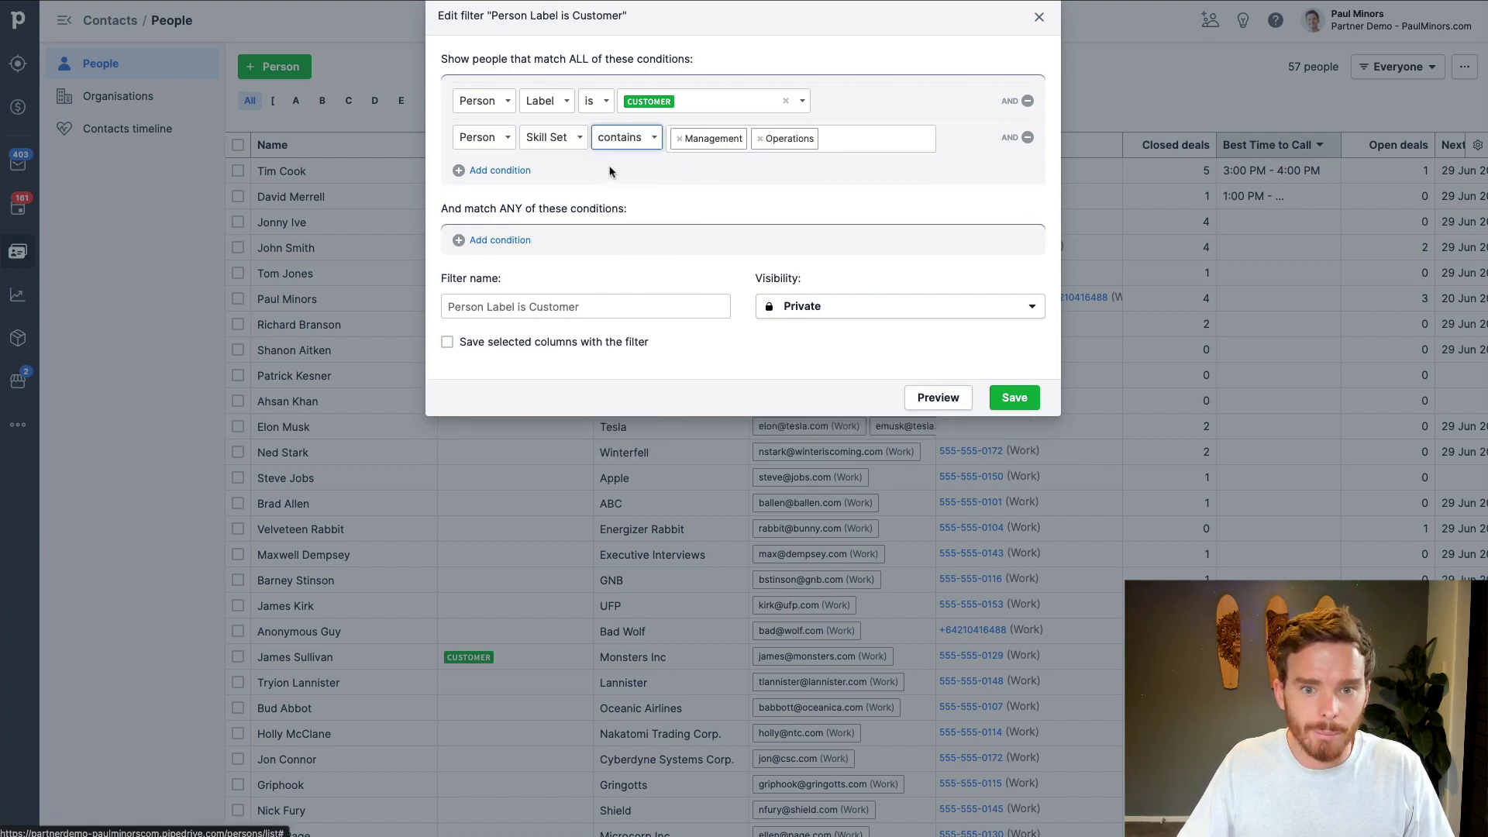
pyautogui.click(760, 140)
pyautogui.click(760, 139)
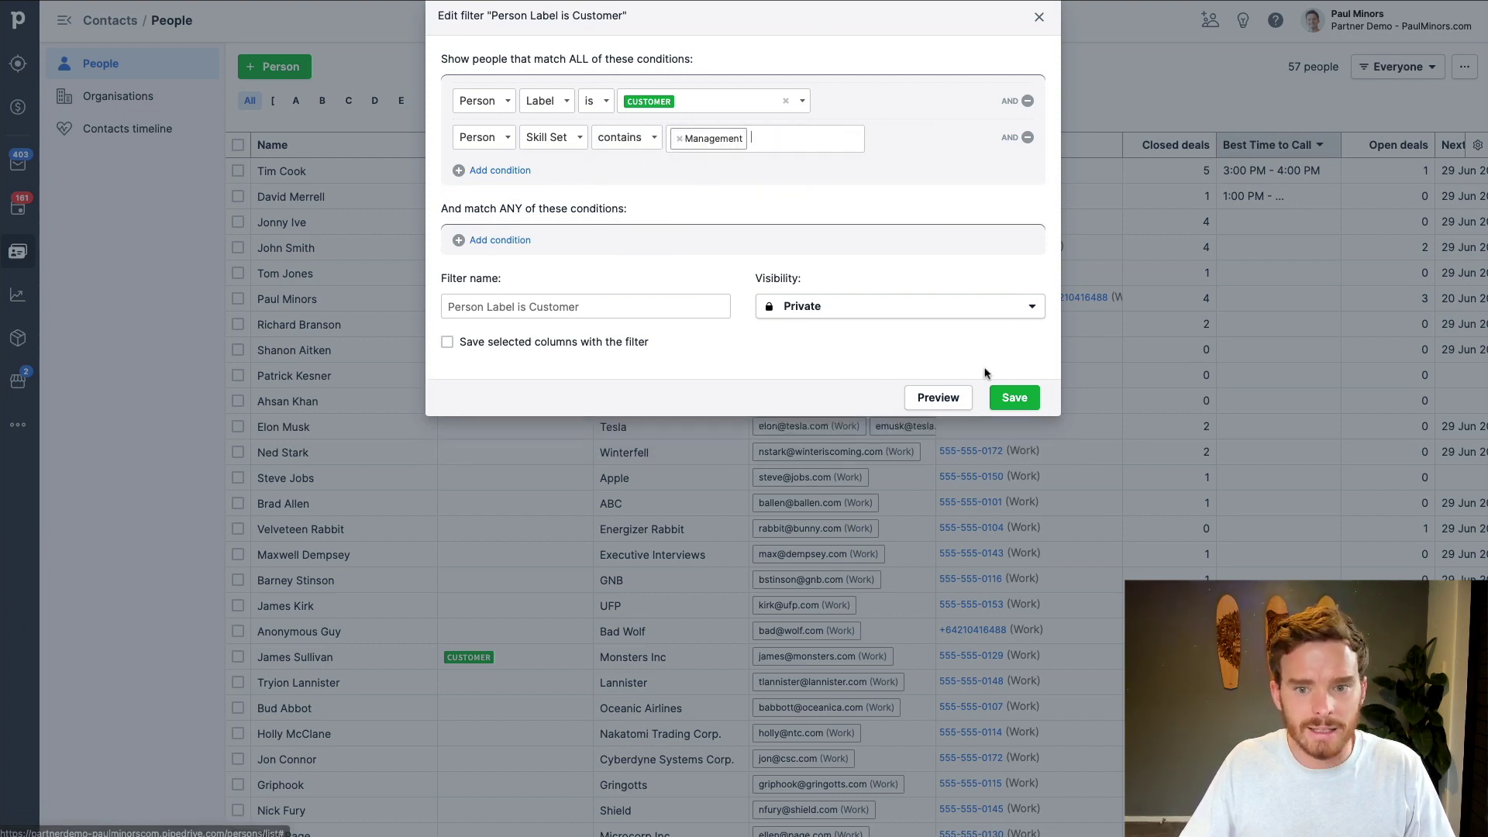
pyautogui.click(938, 397)
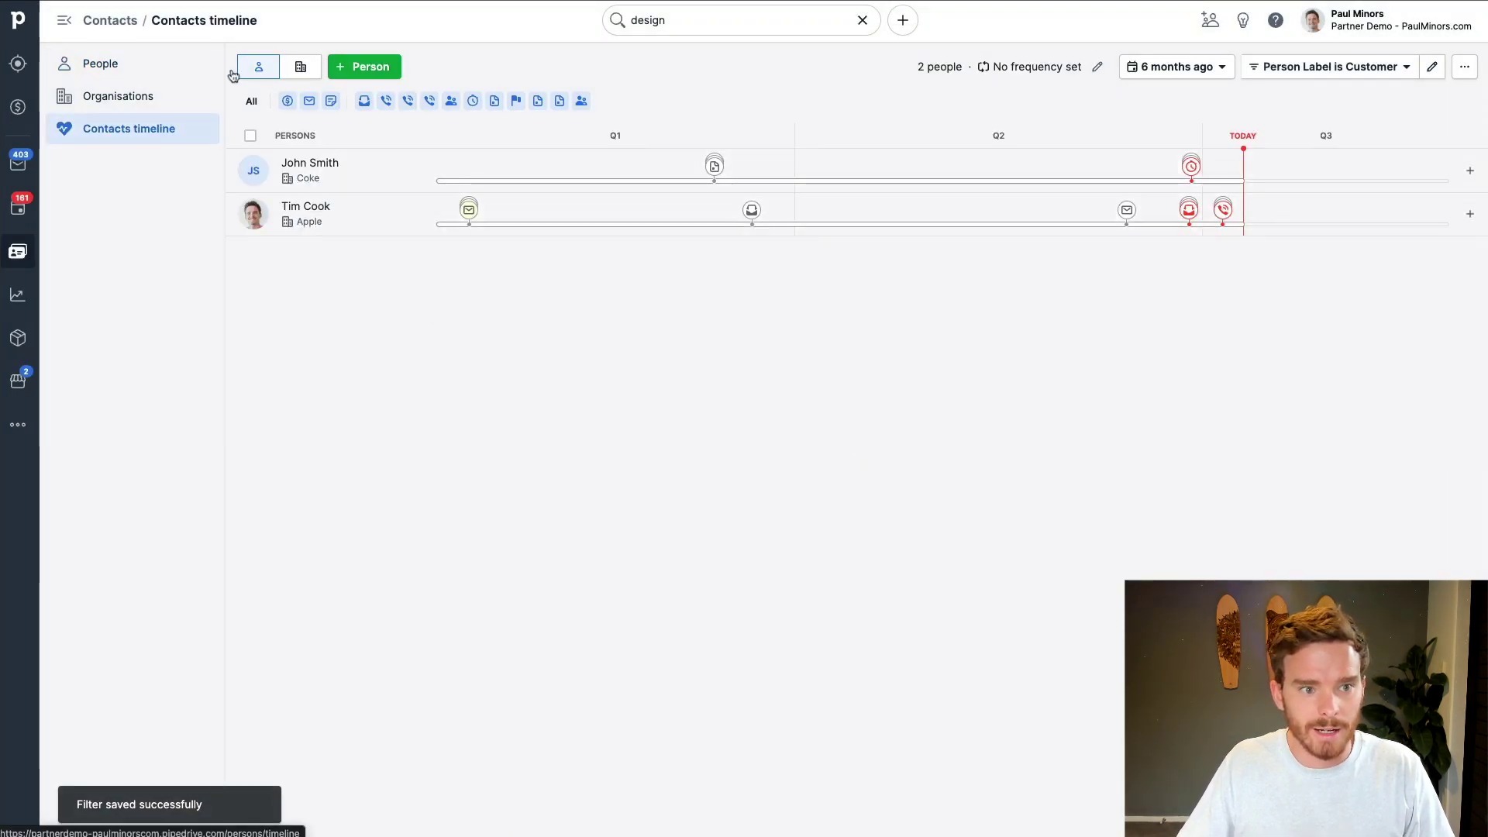
# Step: Go back from the filtered People list to the contact's page
pyautogui.press('super+bracketleft')
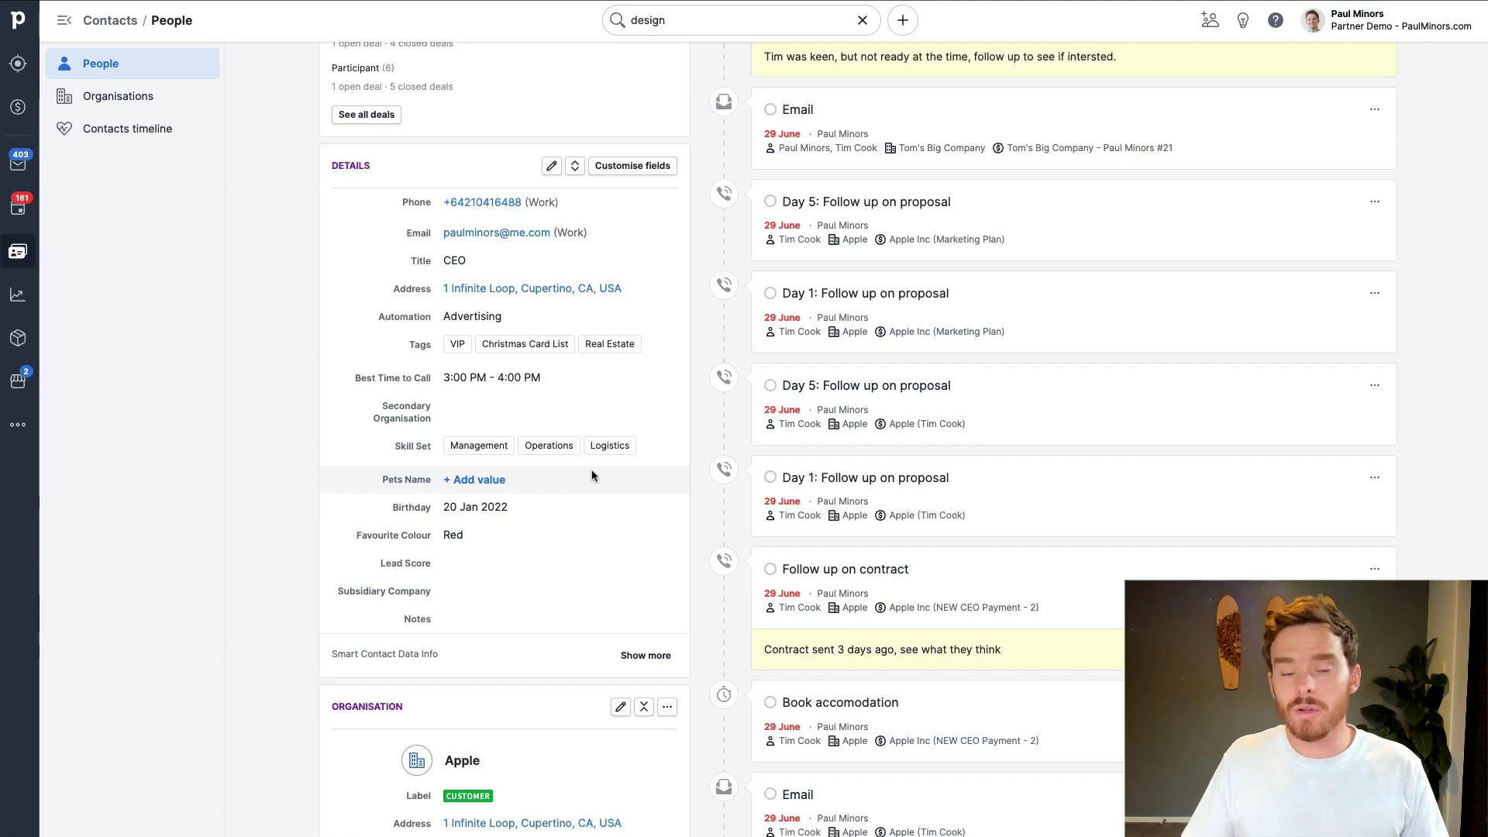
# Step: Save the note 'the CEO of Apple. Like's bananas as well. Enjoys long walks' on the contact
pyautogui.click(492, 620)
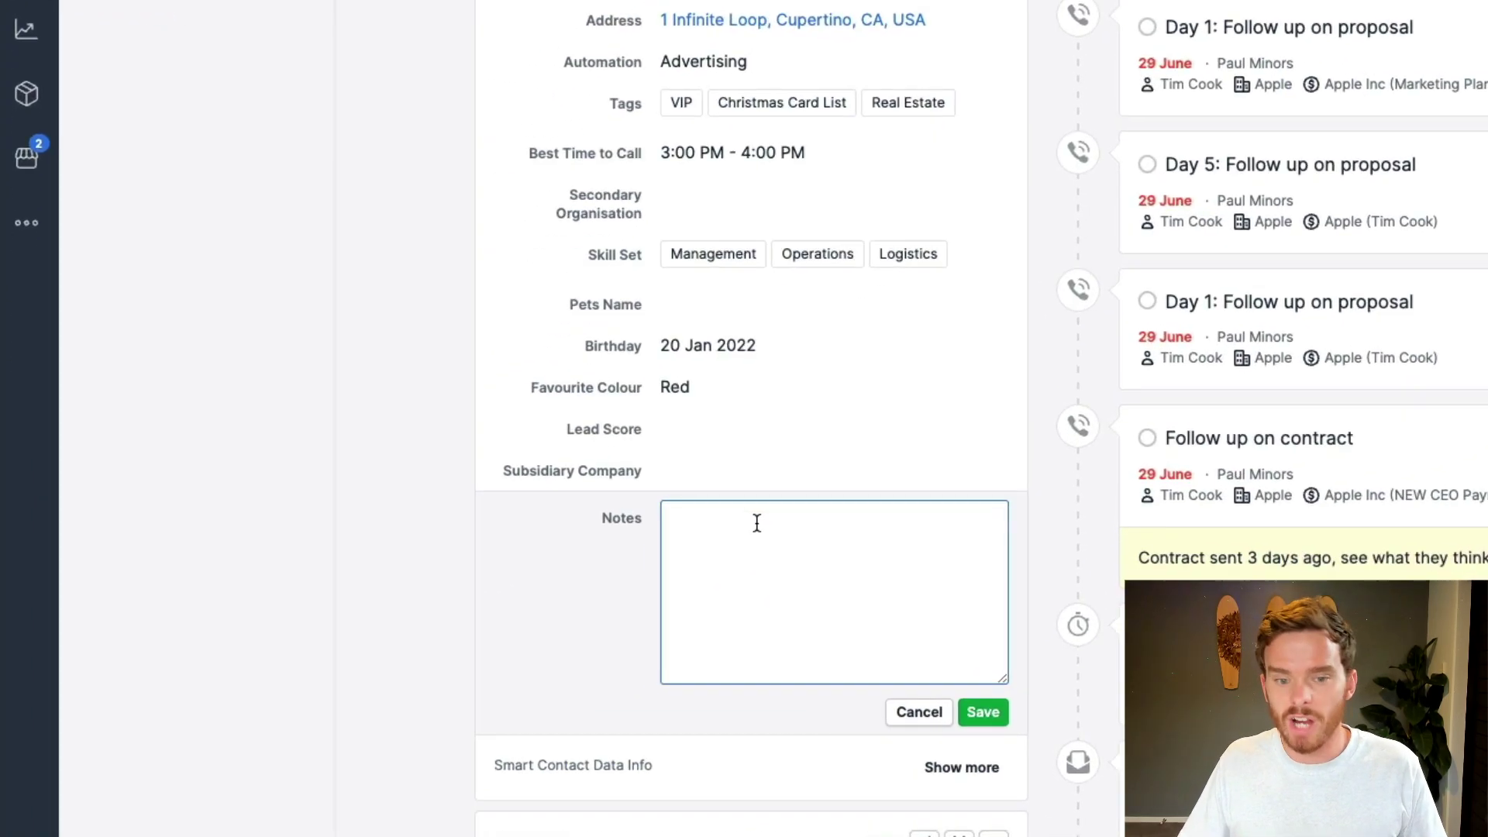
pyautogui.scroll(-1, 641, 572)
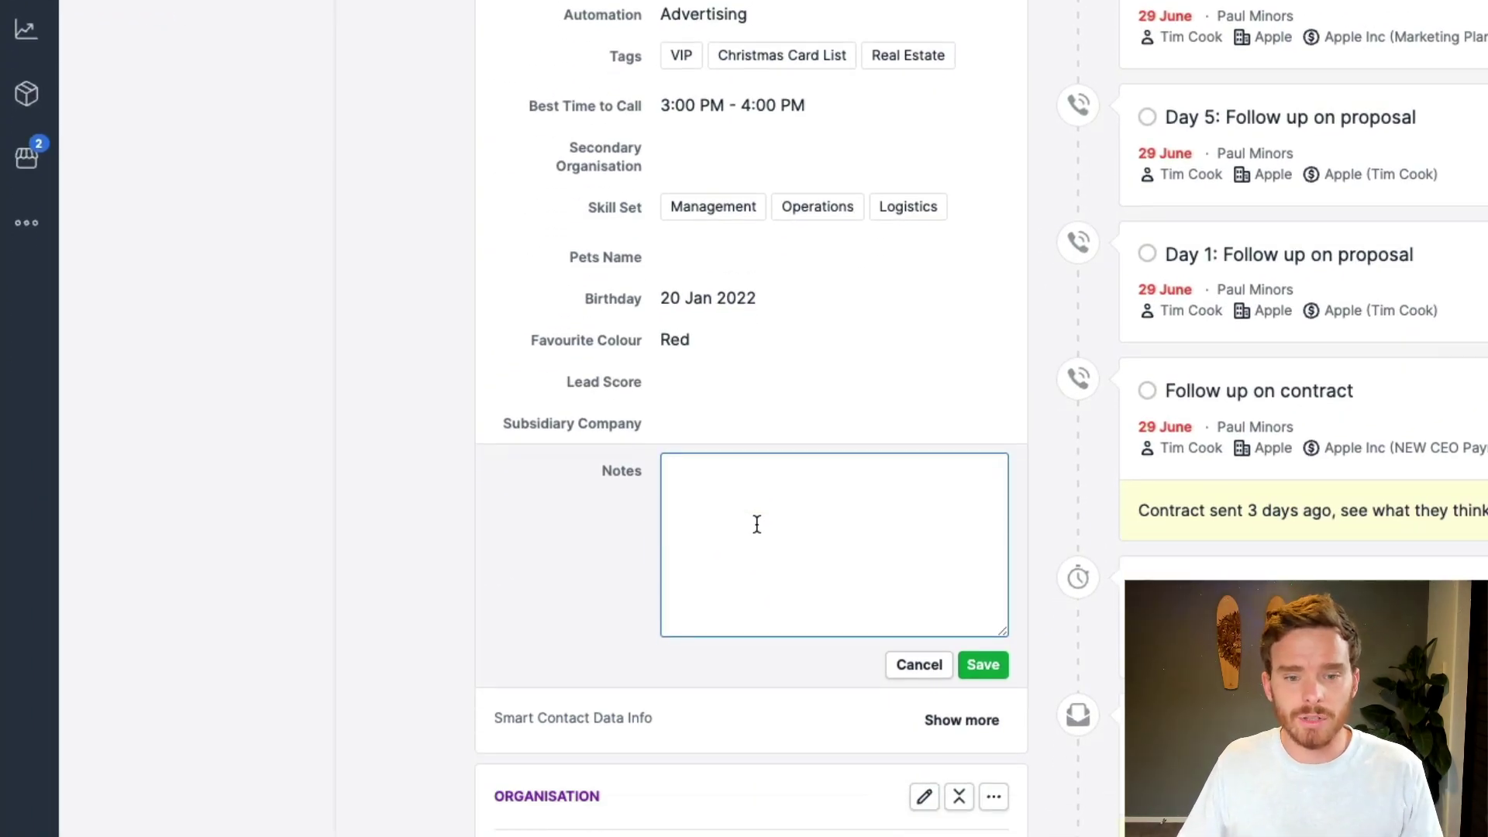
pyautogui.scroll(-1, 758, 520)
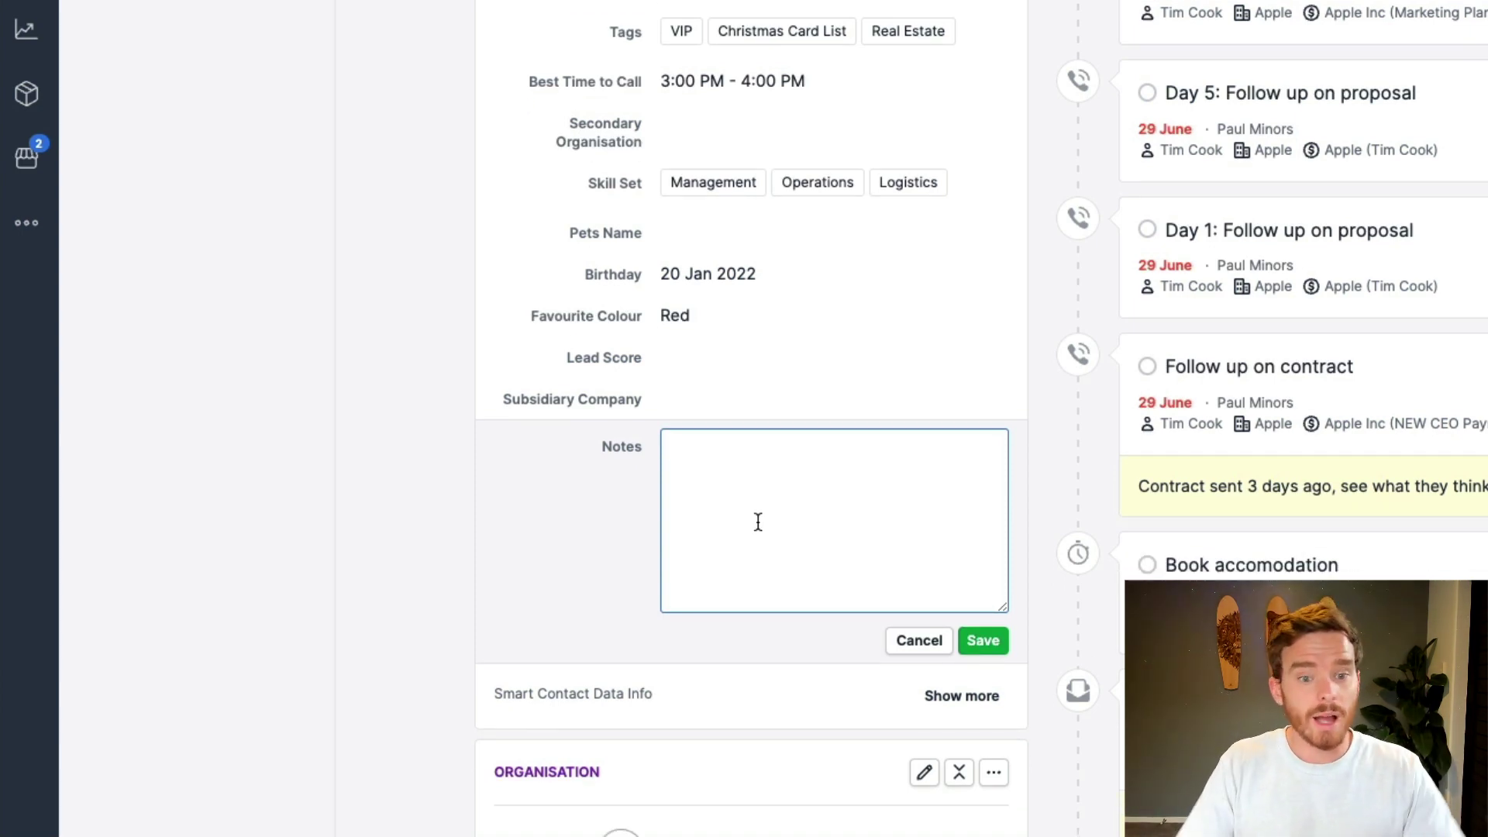
pyautogui.write('Tim')
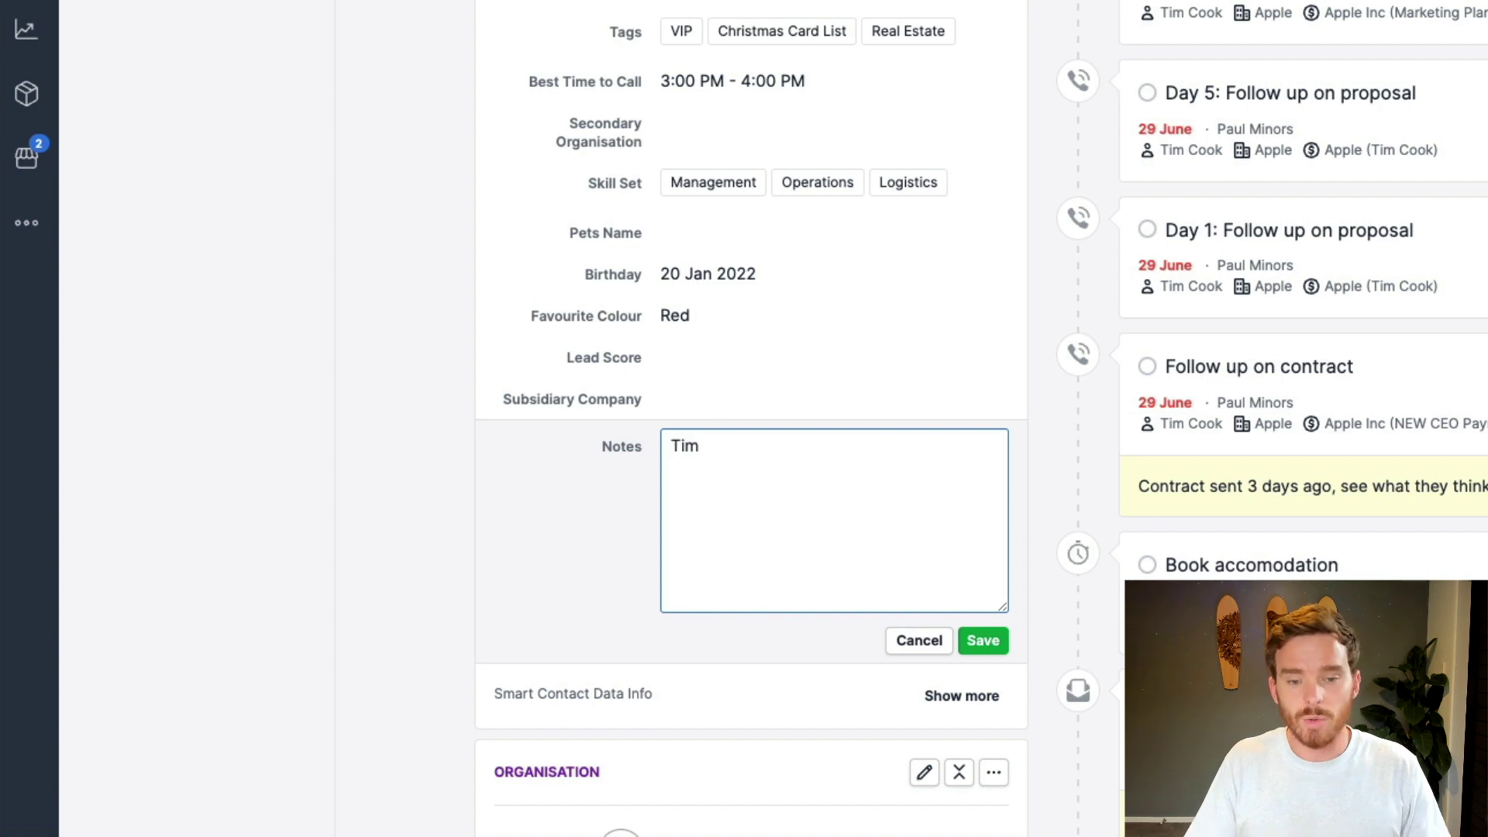
pyautogui.write(' is the CEO ')
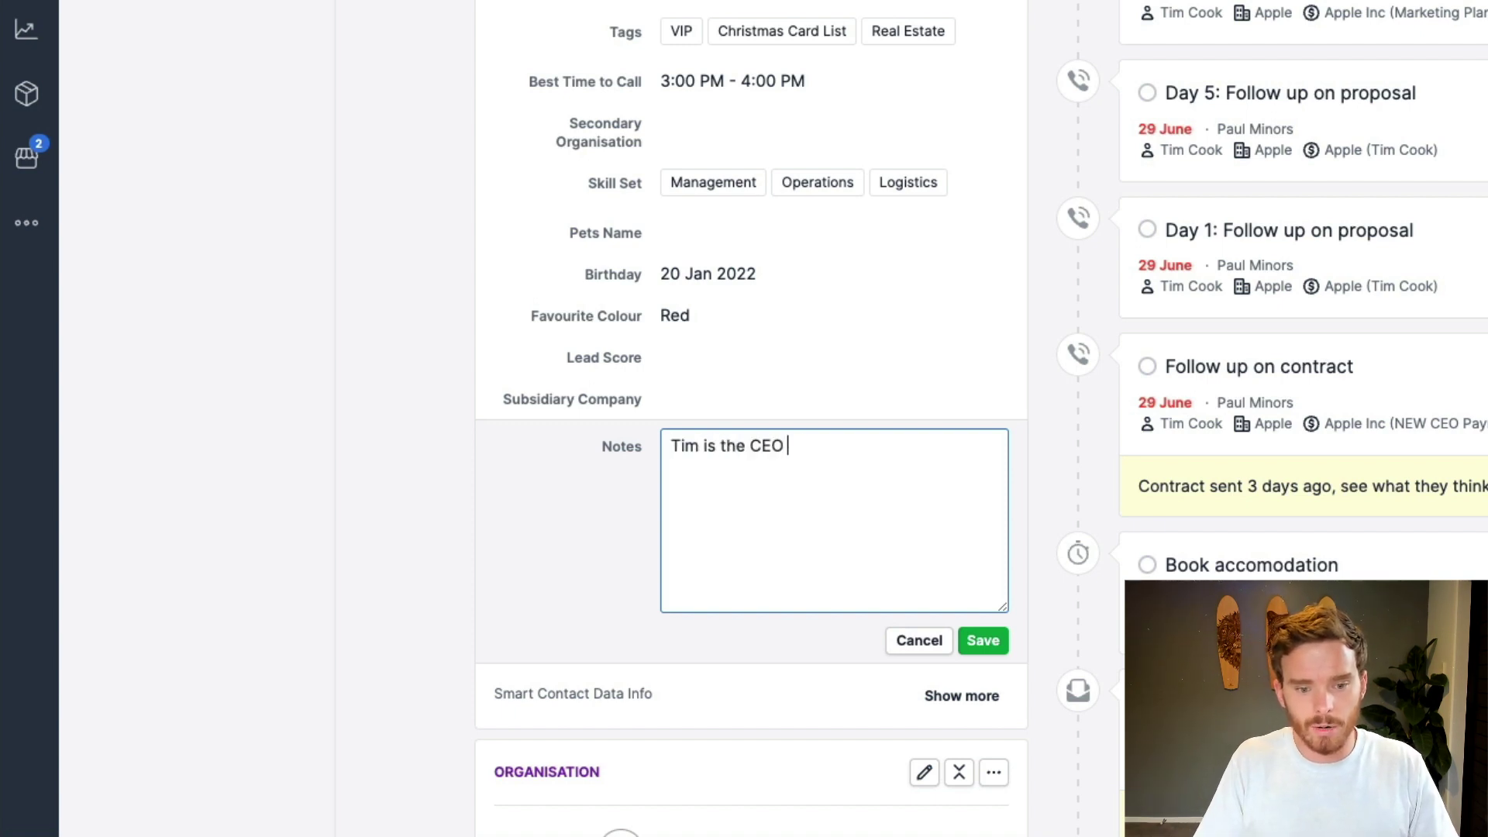
pyautogui.write("of Apple. Like's bananas as well")
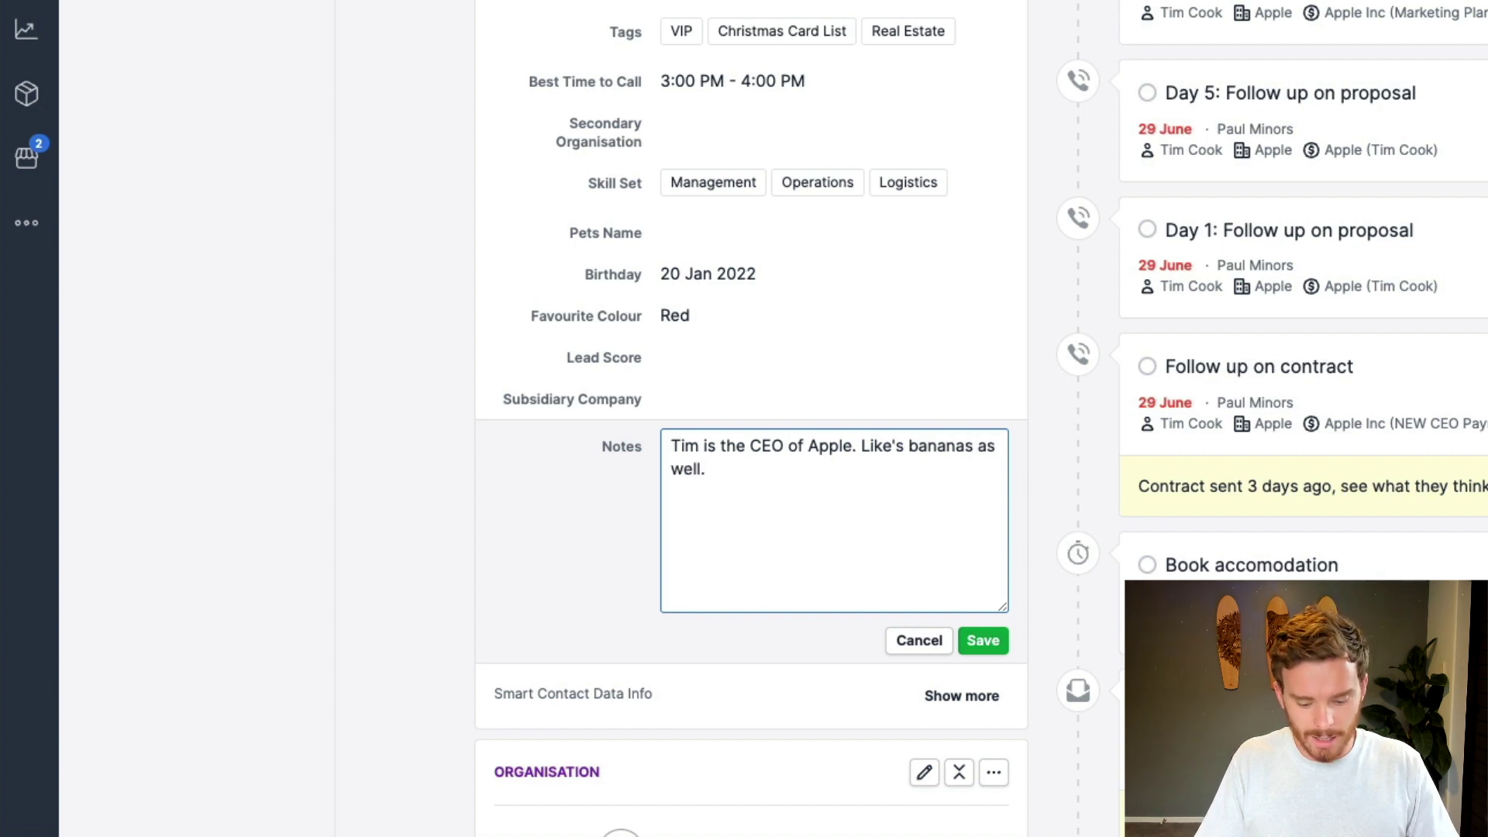
pyautogui.write('. Enjoys long walks.')
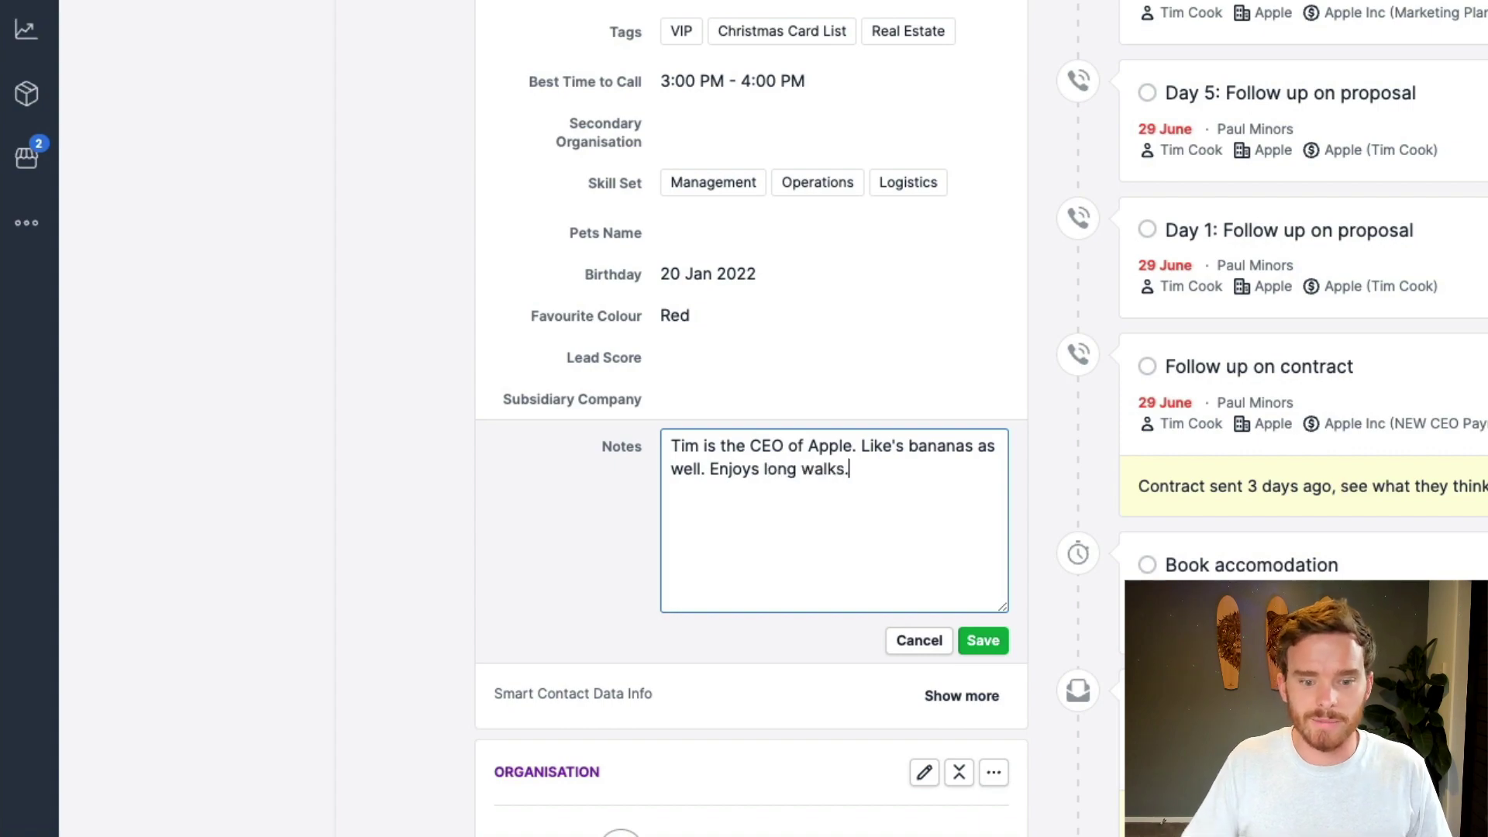
pyautogui.click(983, 640)
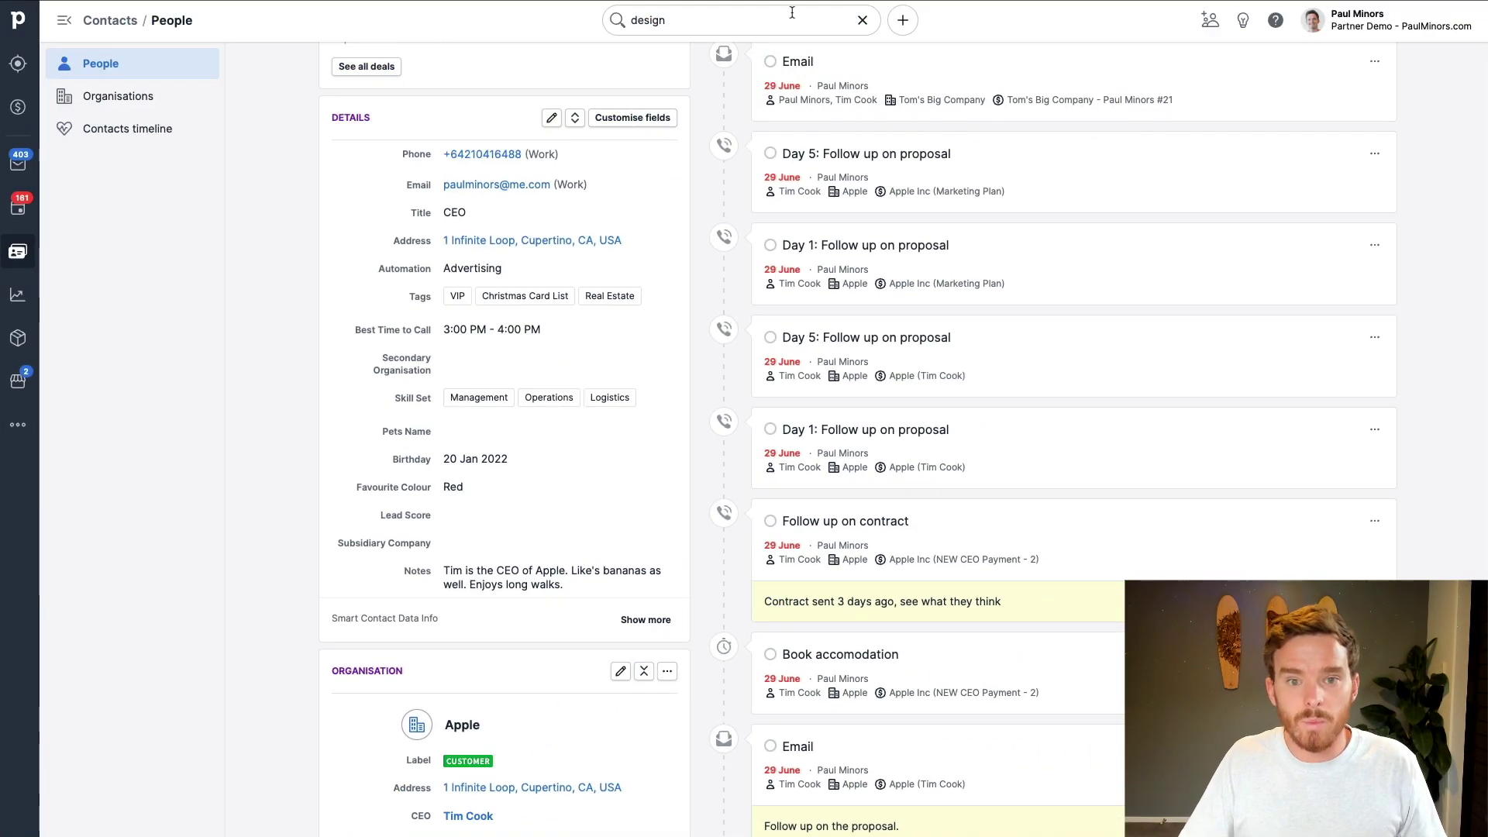
# Step: Search for 'banana' and limit the results to People
pyautogui.click(792, 17)
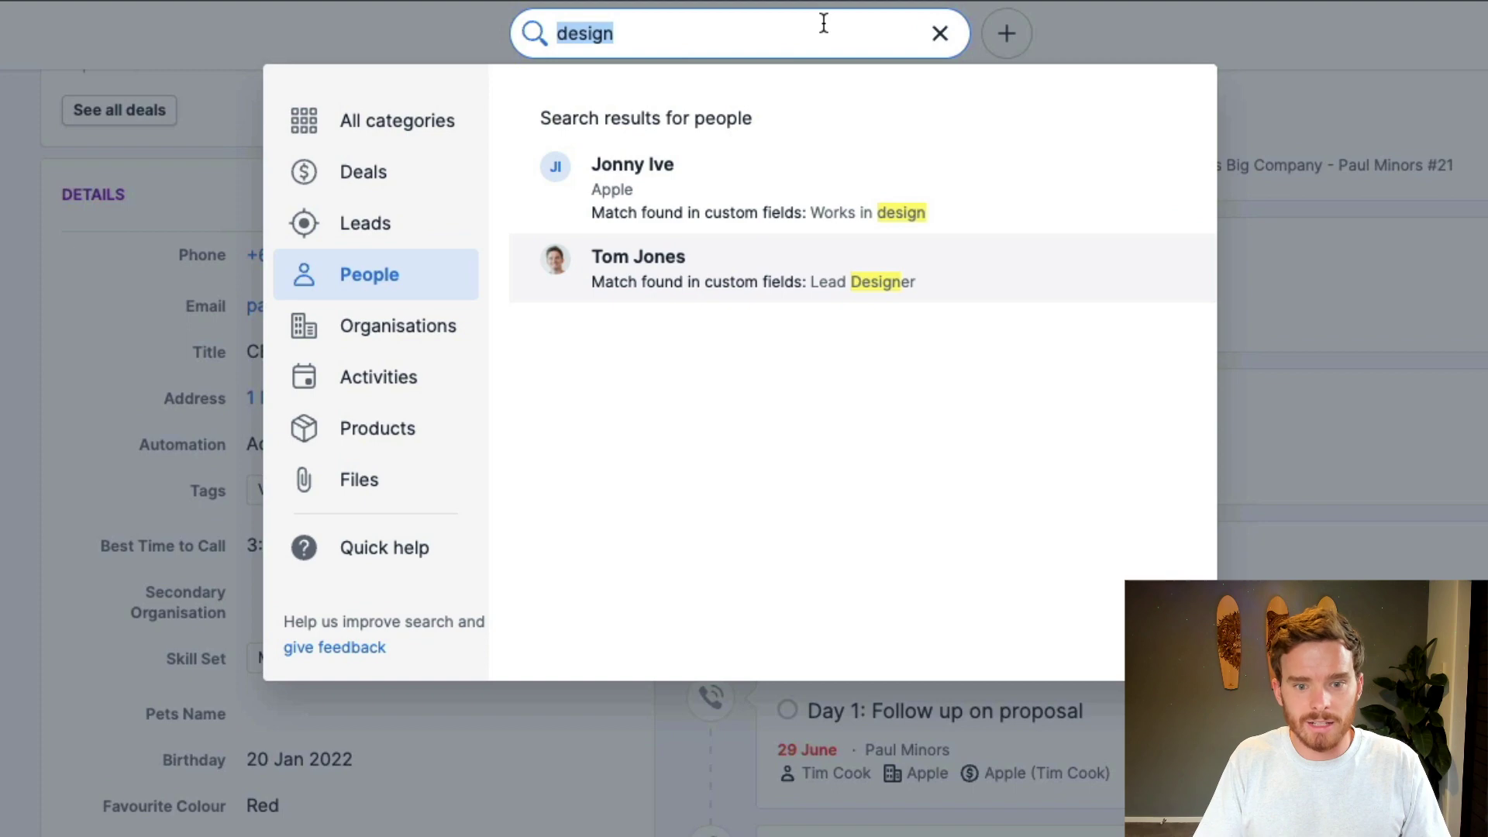
pyautogui.press('BackSpace')
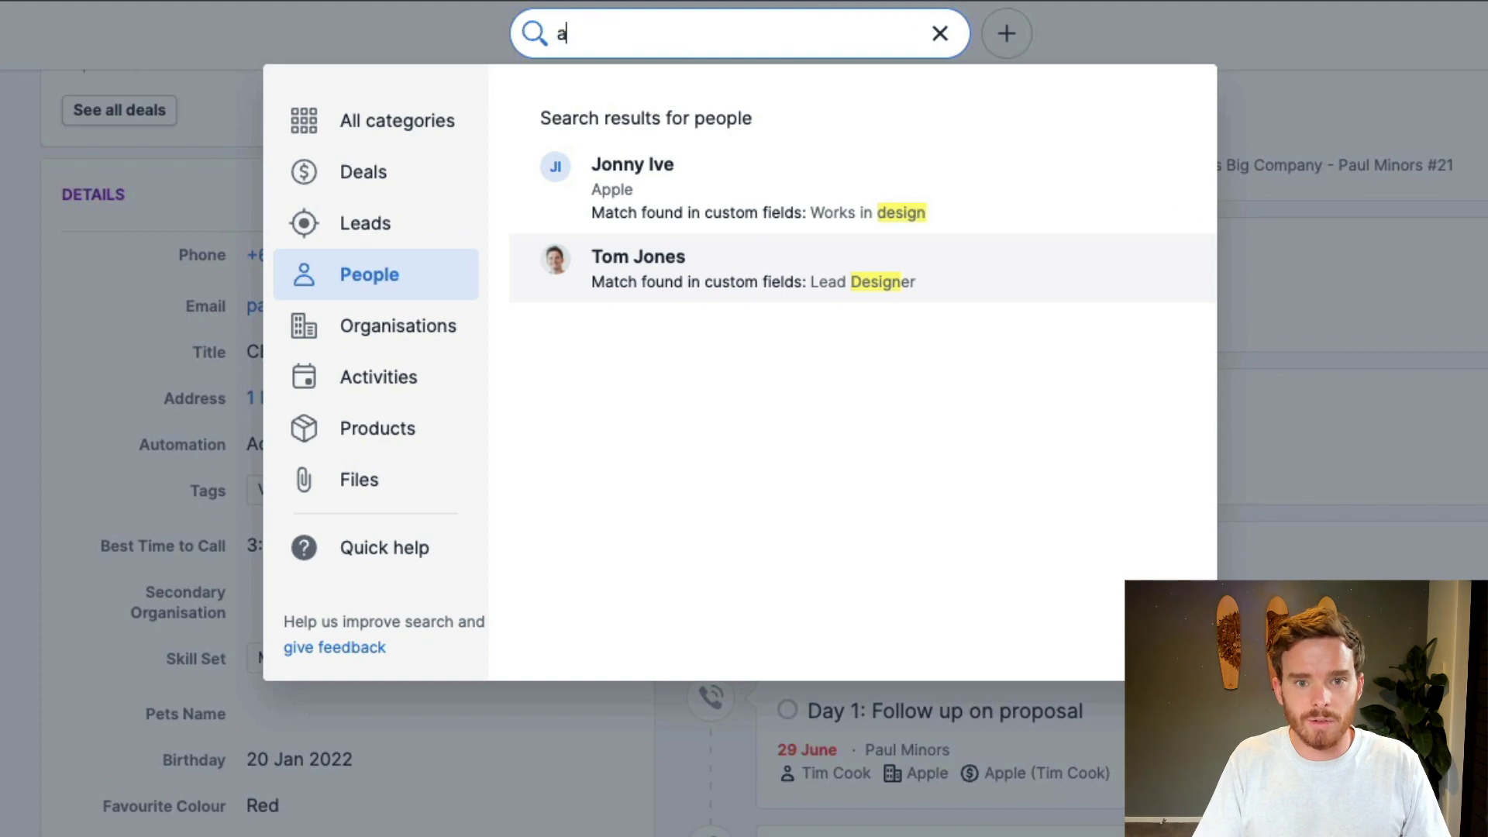
pyautogui.write('banana')
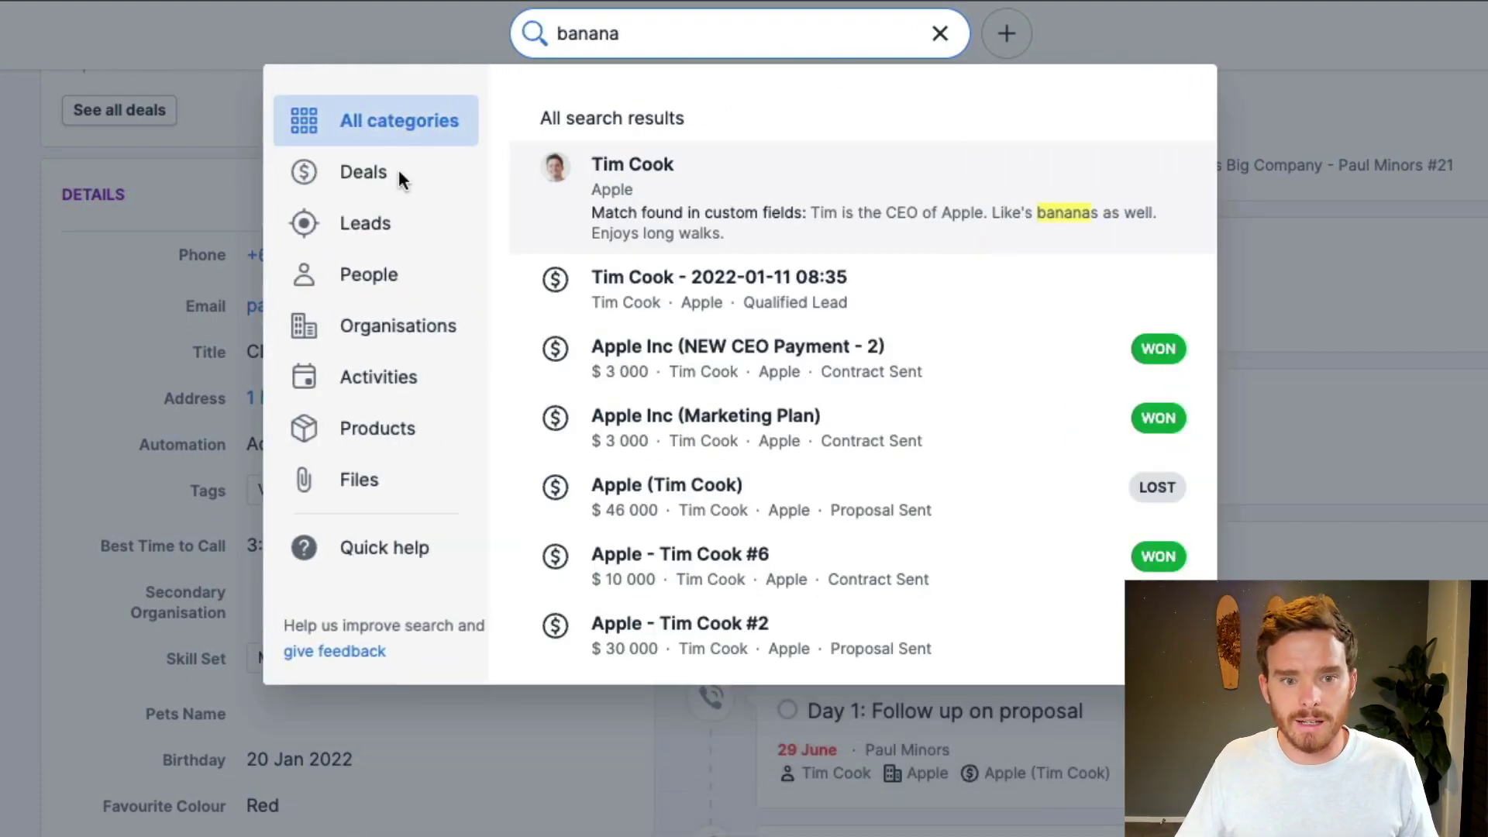
pyautogui.click(385, 281)
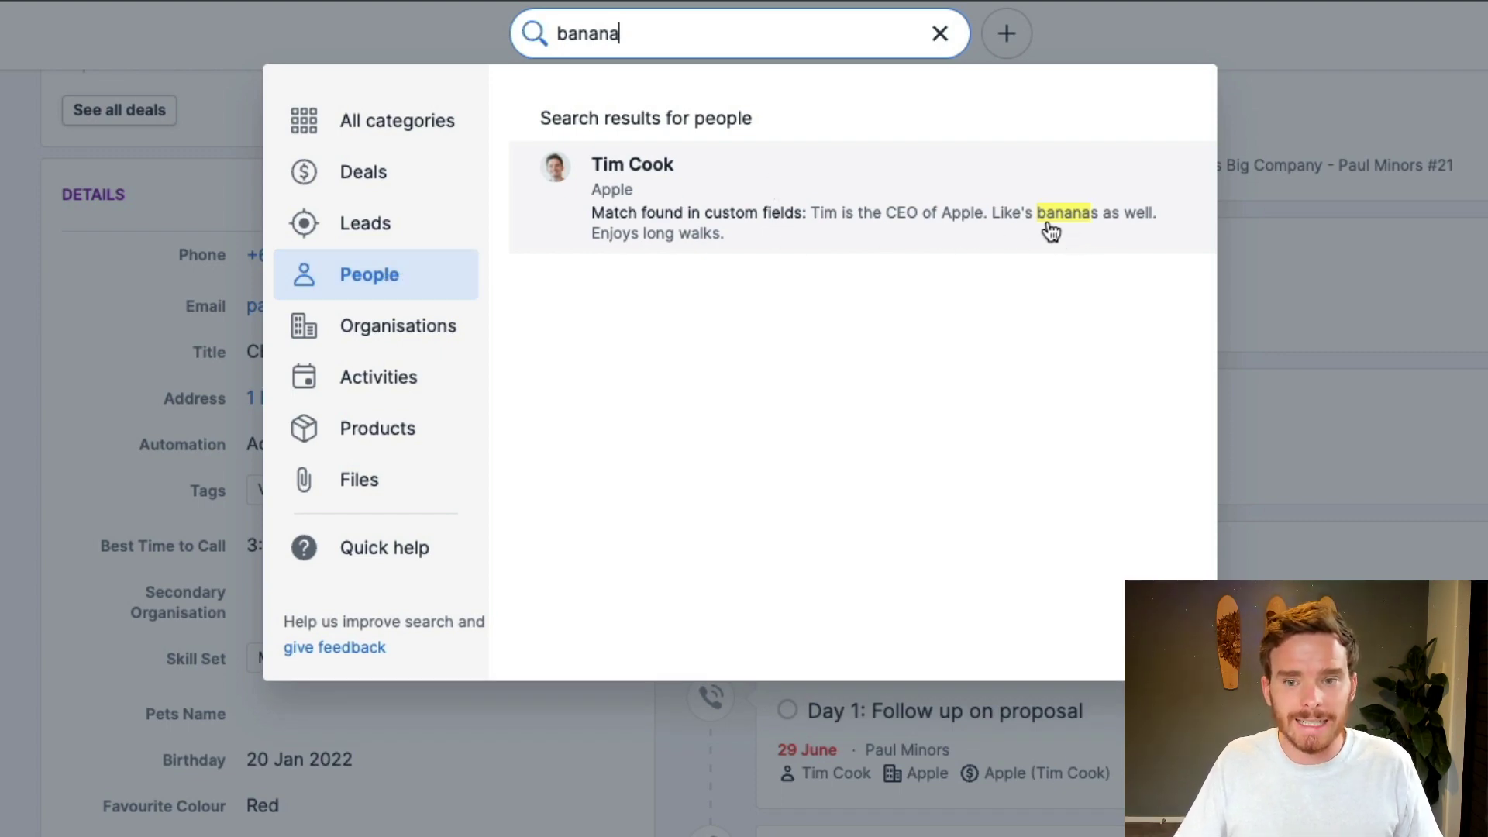
# Step: Replace the query with 'design' and open a matching contact
pyautogui.doubleClick(707, 59)
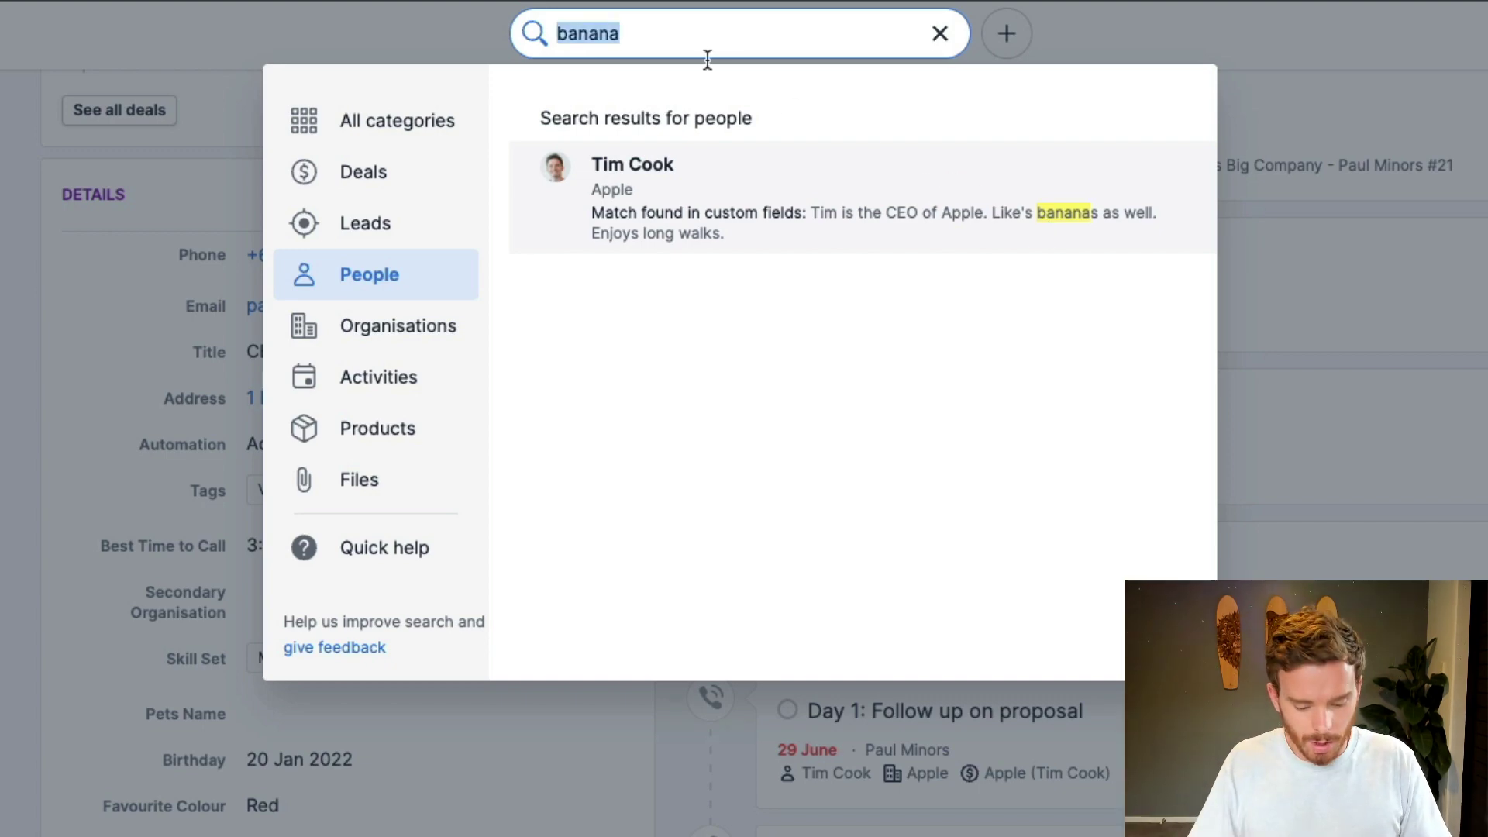
pyautogui.write('design')
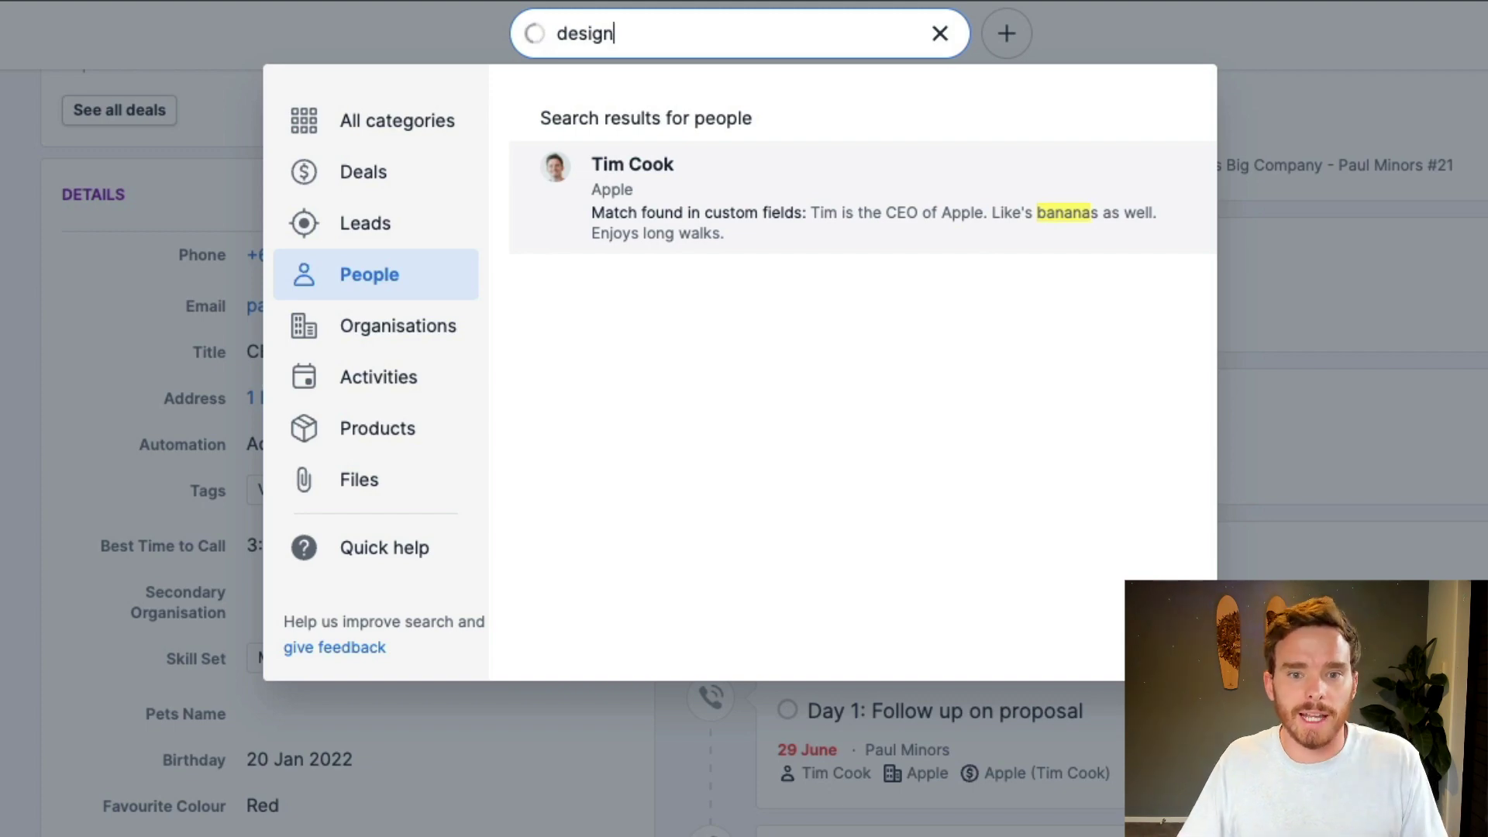
pyautogui.click(648, 173)
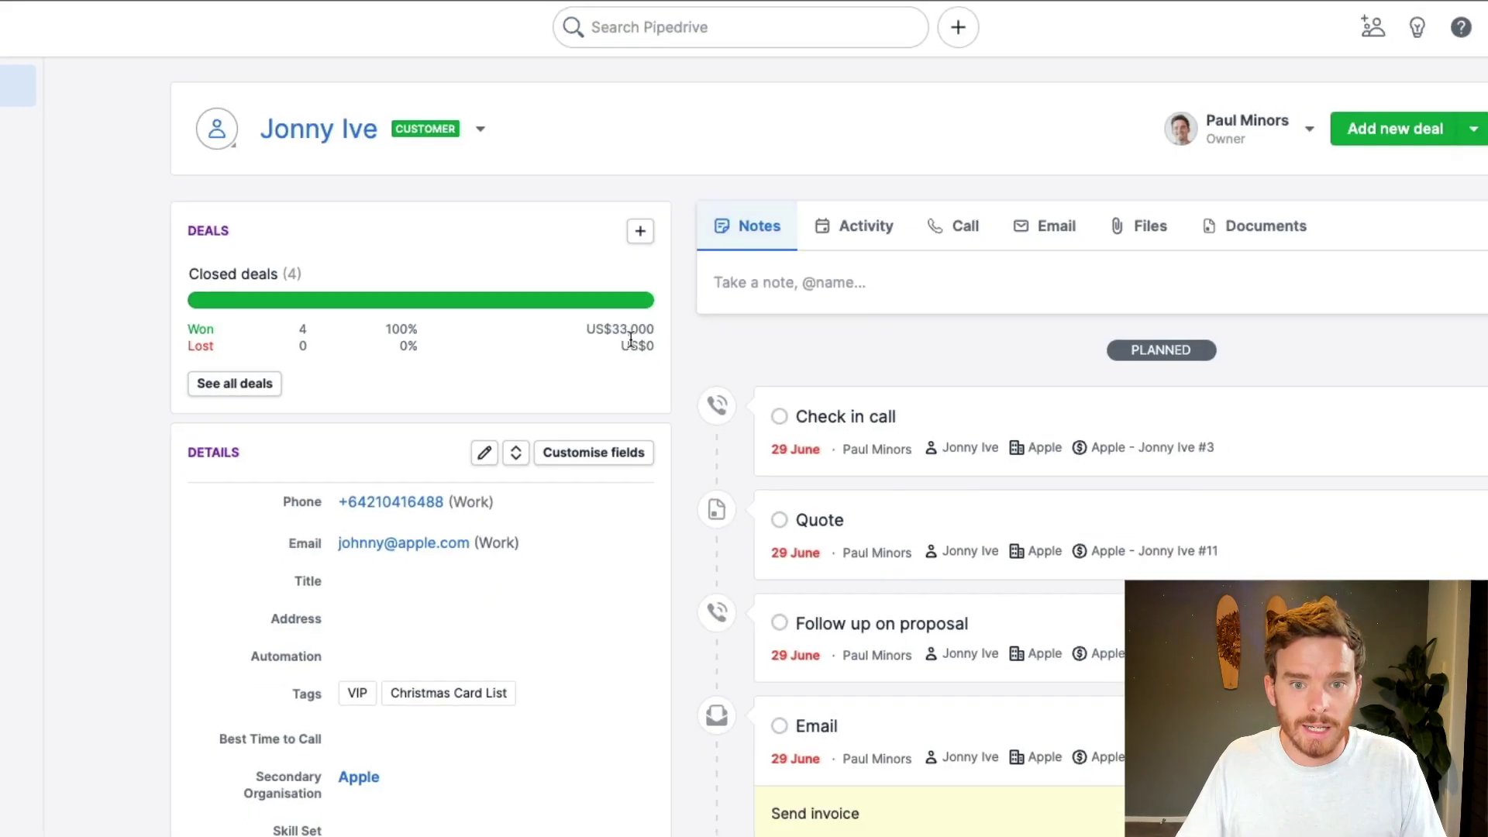
# Step: Review Jonny Ive's contact page, then begin a new search for 'design'
pyautogui.scroll(-5, 512, 423)
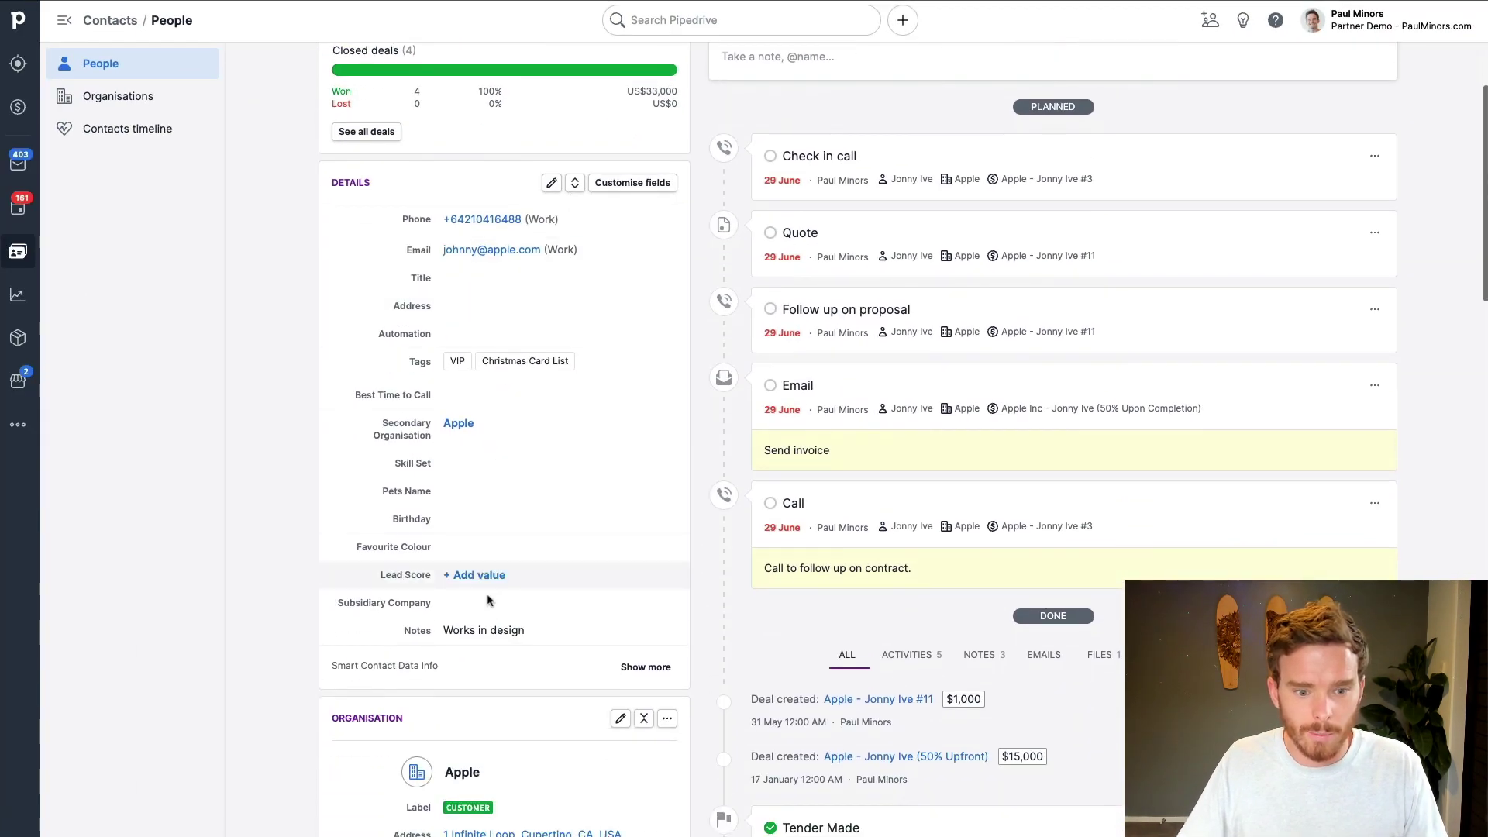
pyautogui.scroll(2, 525, 630)
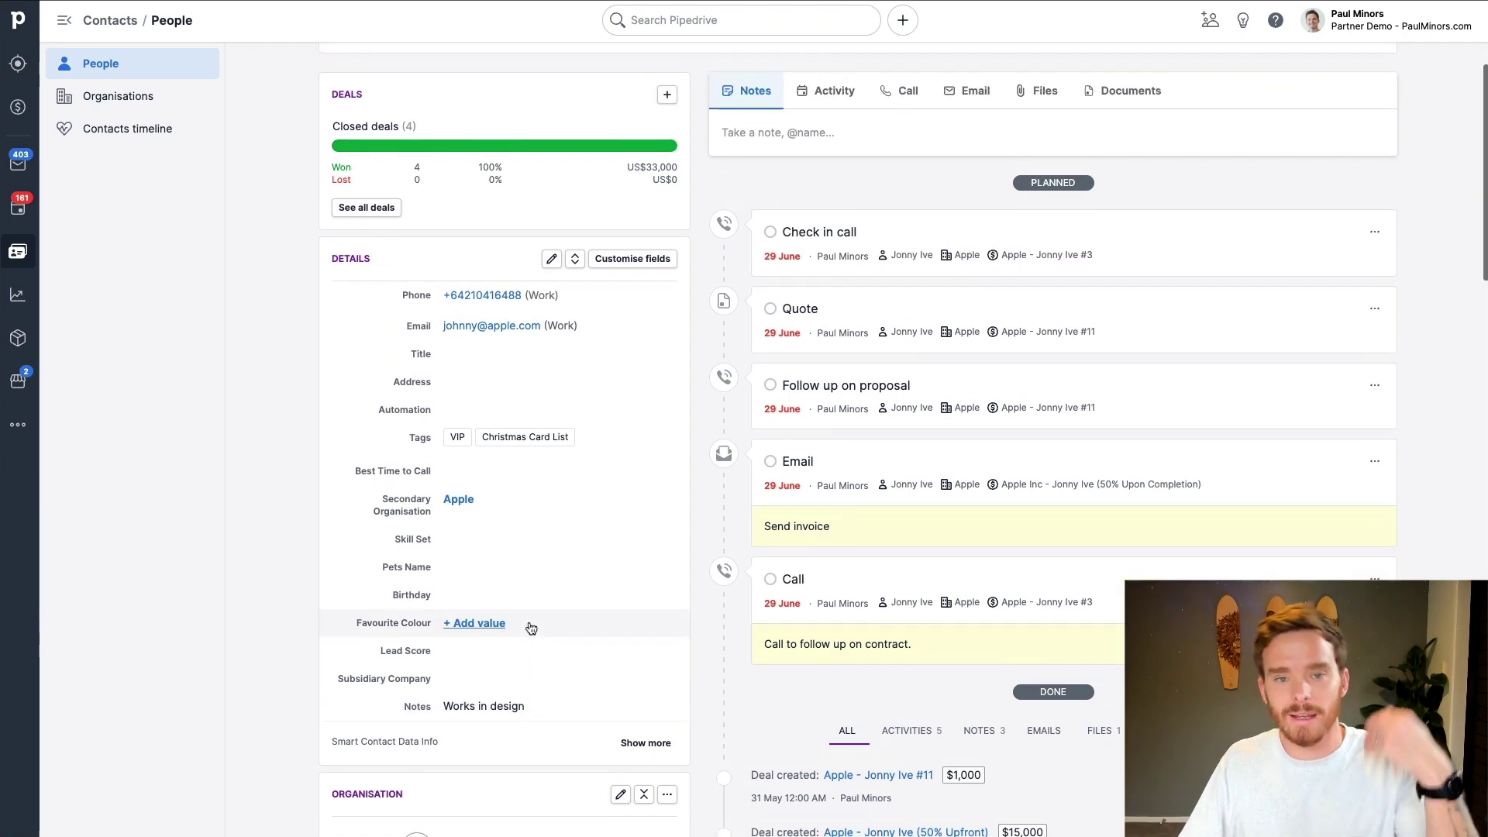
pyautogui.scroll(1, 683, 107)
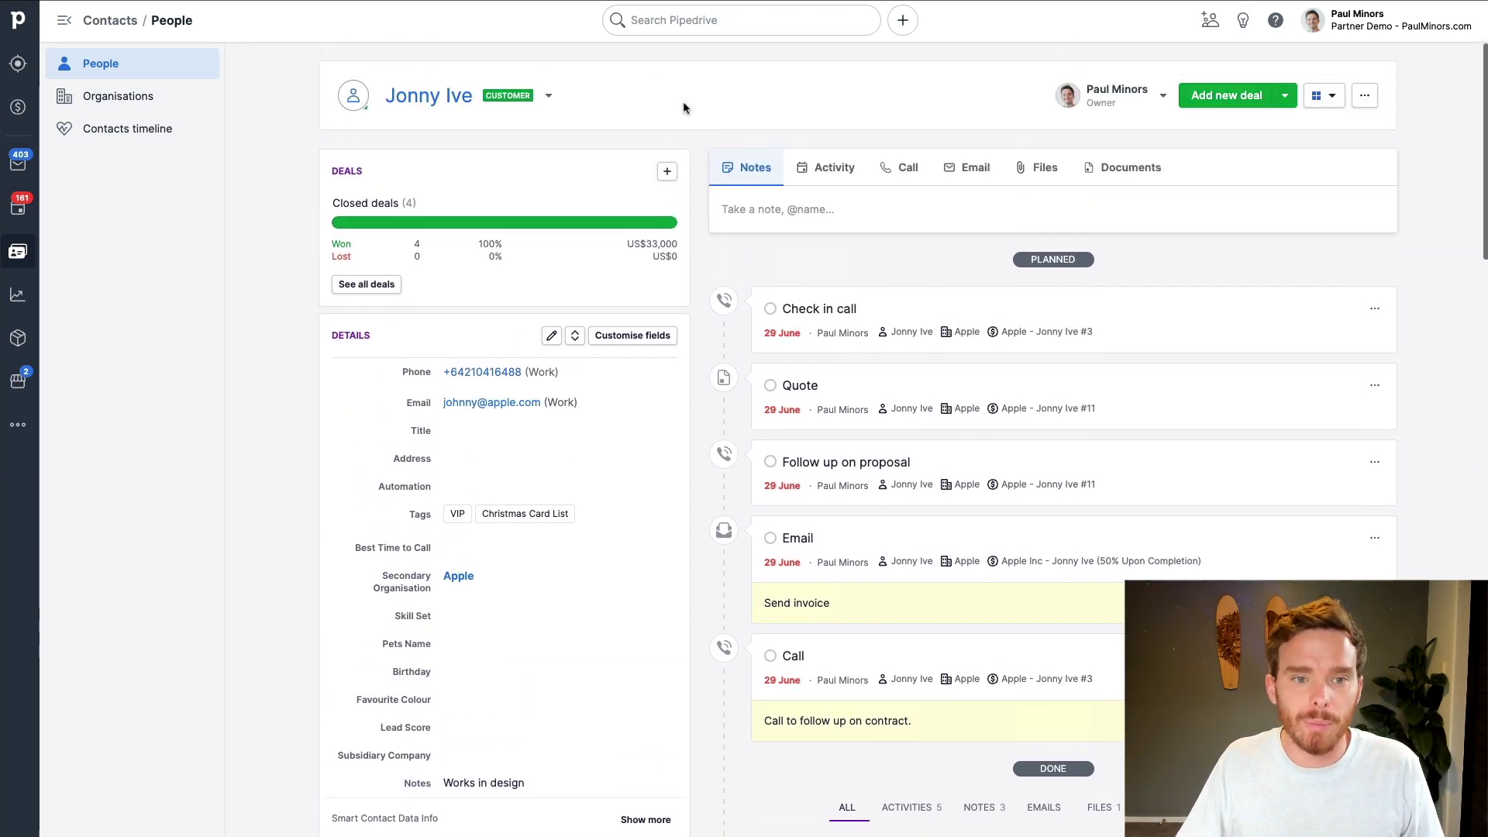
pyautogui.click(751, 19)
pyautogui.write('design')
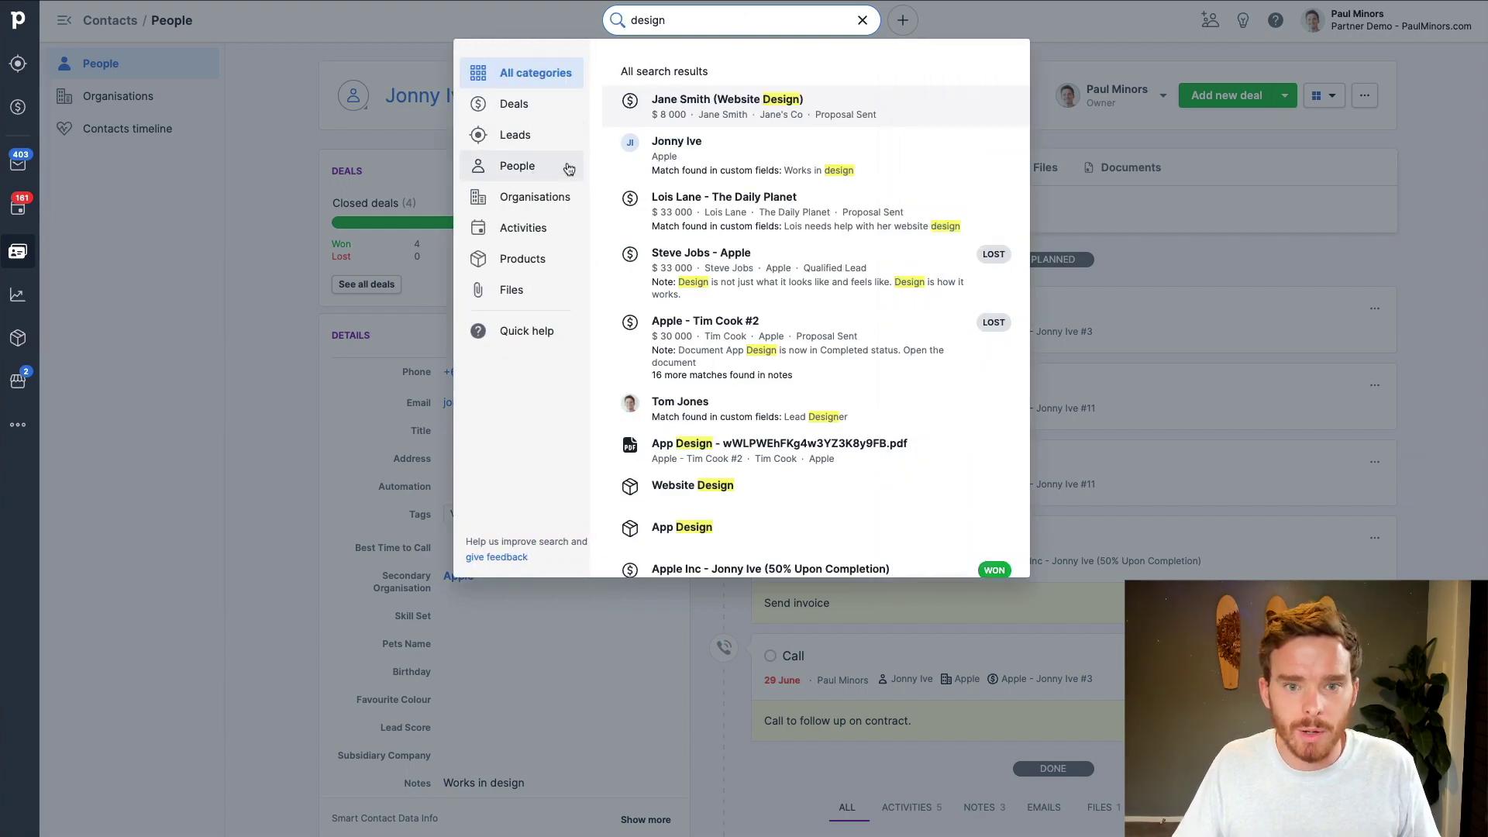
# Step: Narrow the search to People, open Tom Jones, and start a new Notes entry
pyautogui.click(568, 168)
pyautogui.click(682, 159)
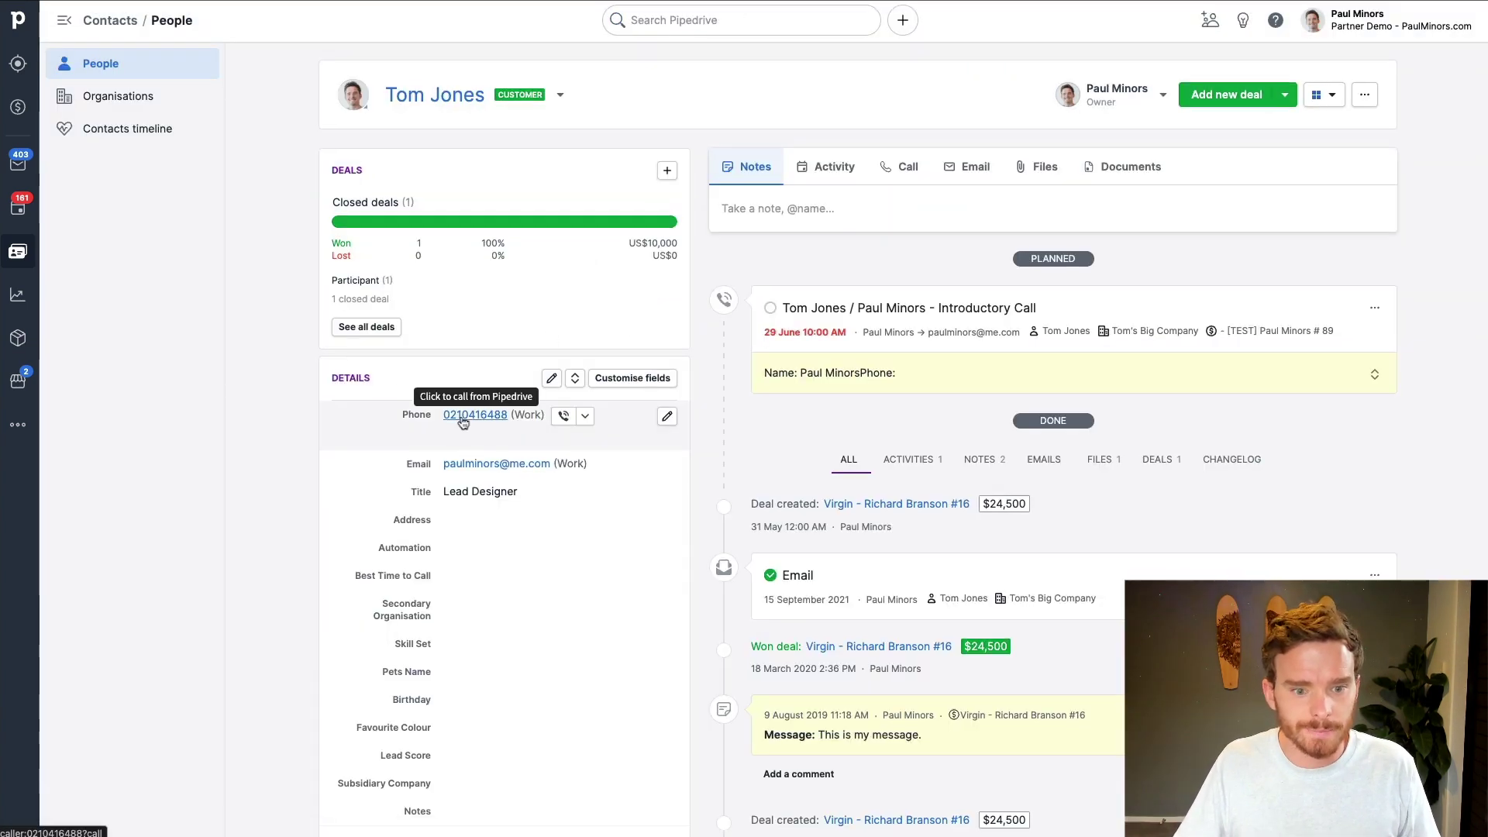
pyautogui.scroll(-3, 463, 422)
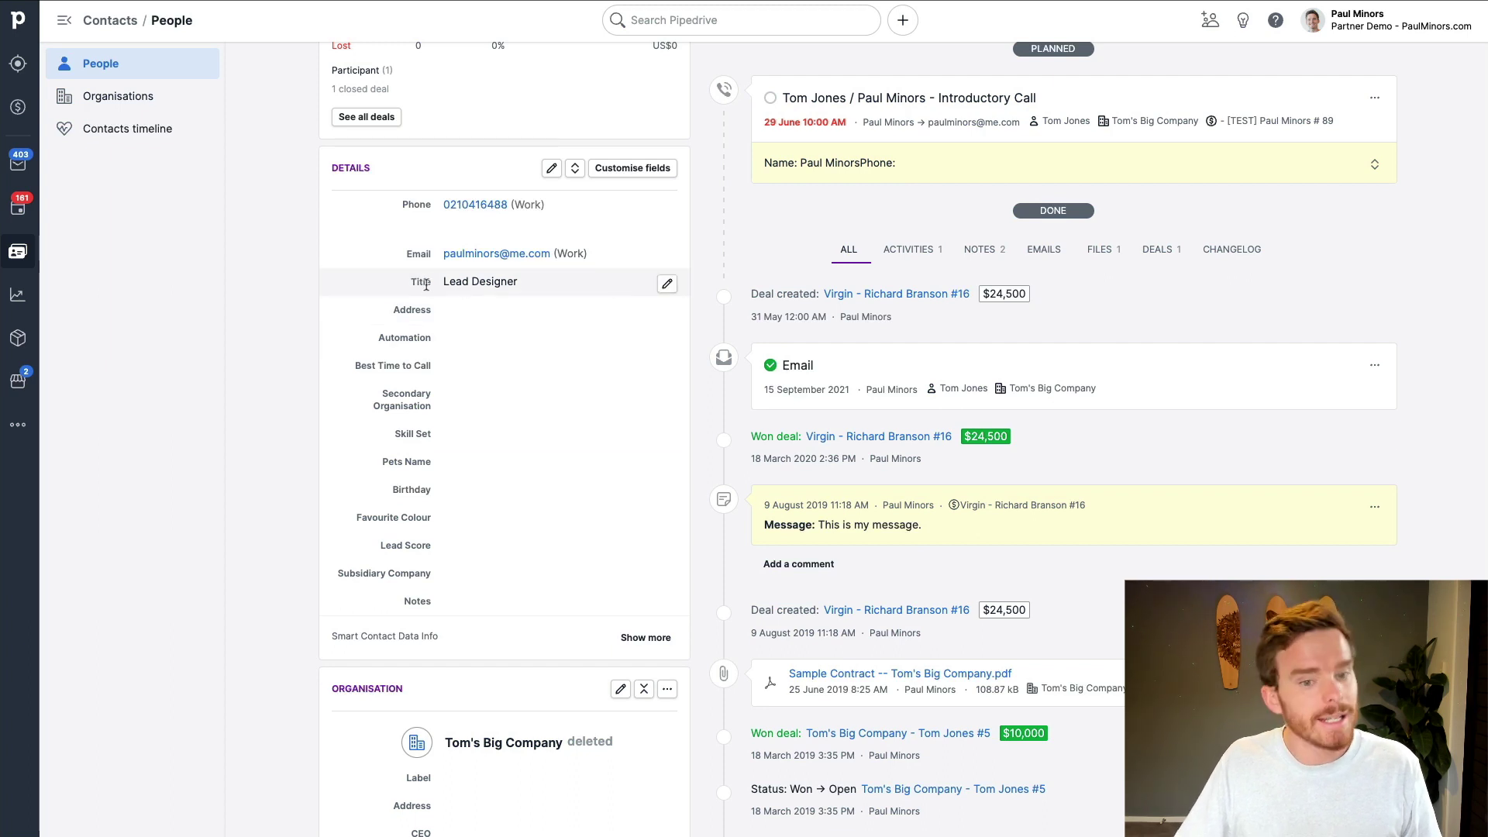
pyautogui.scroll(3, 477, 281)
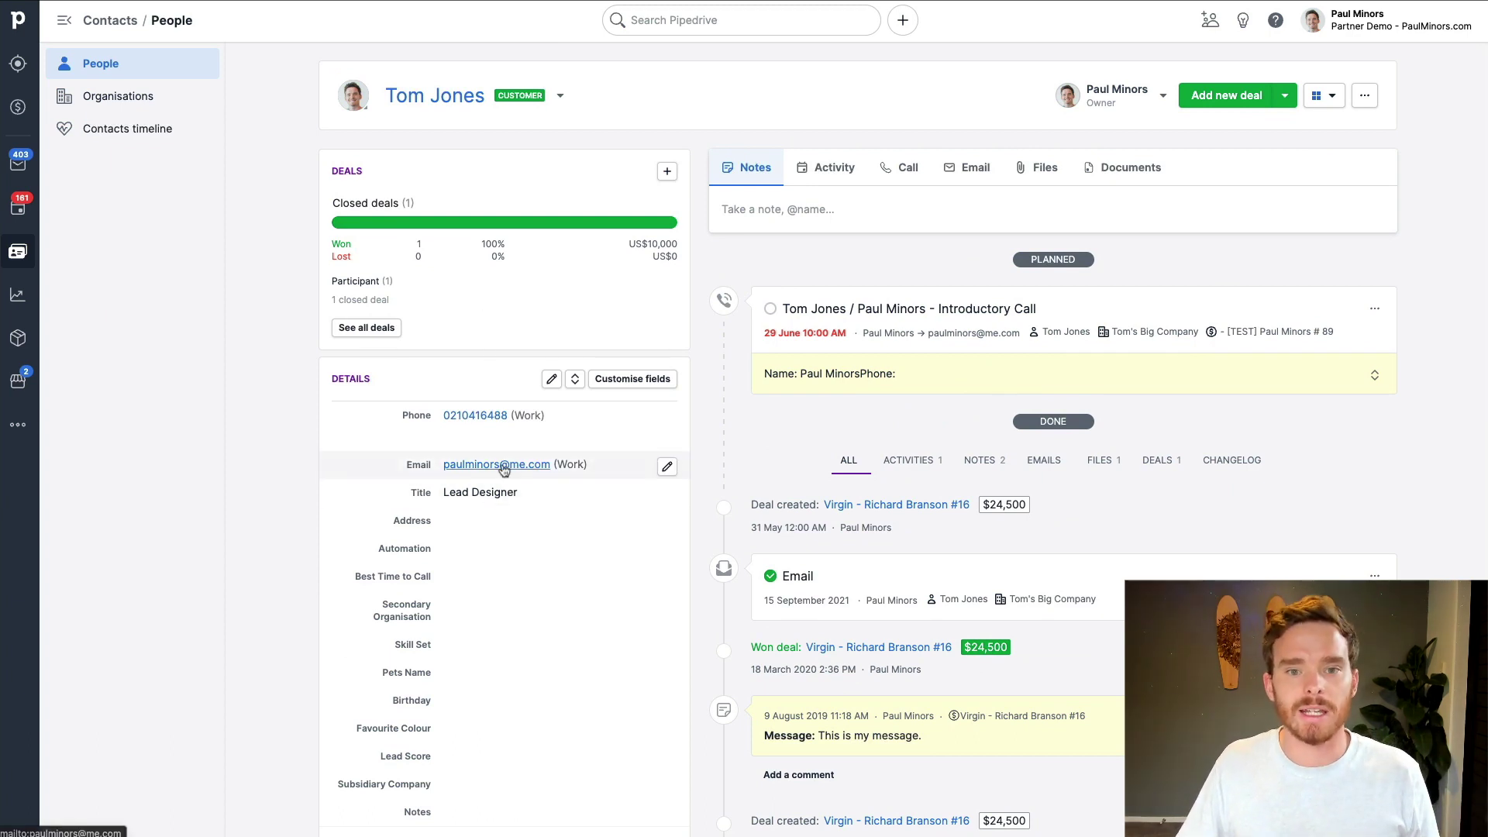
pyautogui.scroll(-3, 532, 520)
pyautogui.click(496, 620)
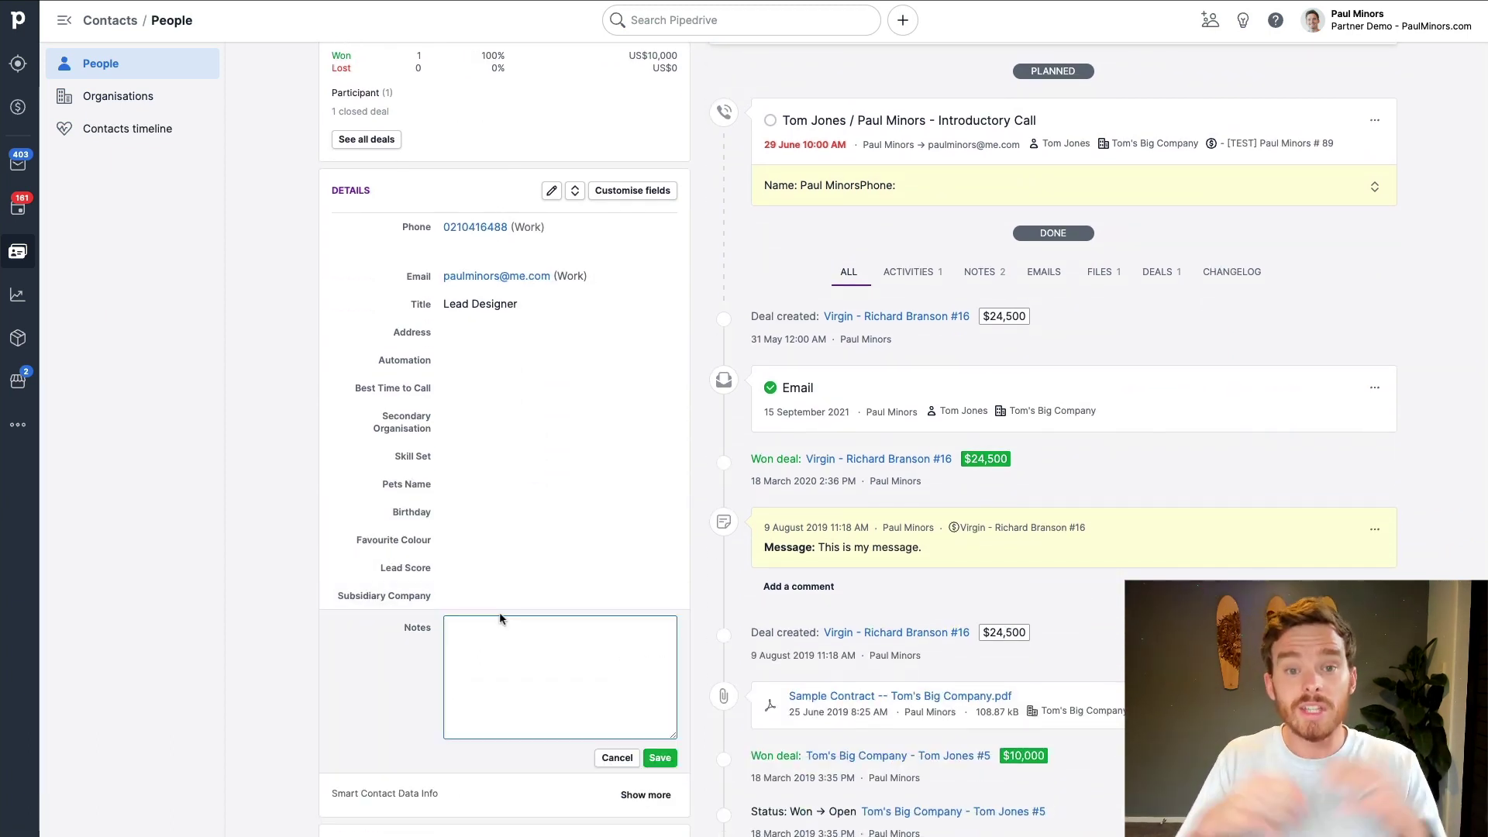